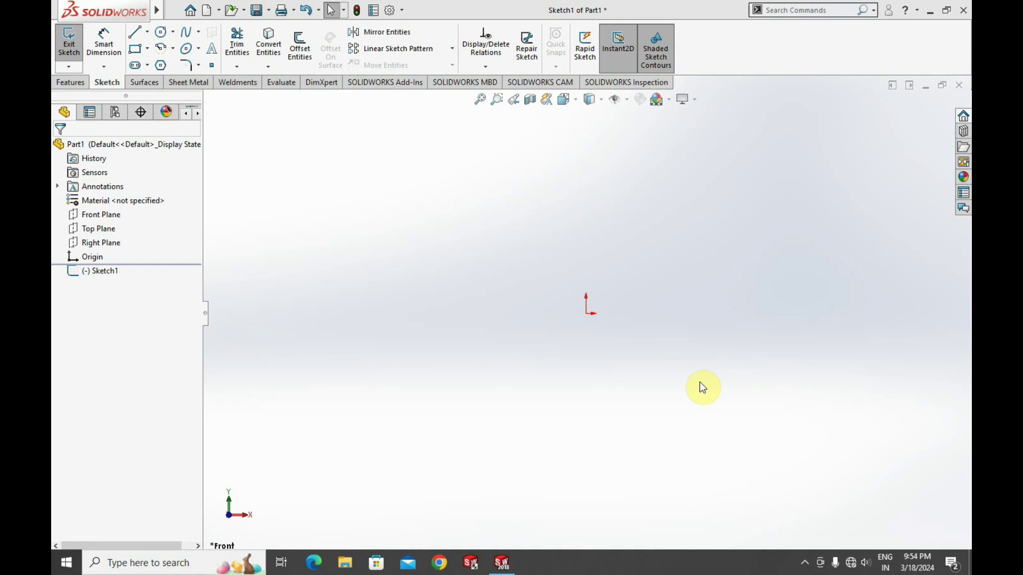
# Sketch a closed rectangle about 3.15 in wide and 2.54 in high from the origin using lines, and exit the sketch
pyautogui.click(250, 84)
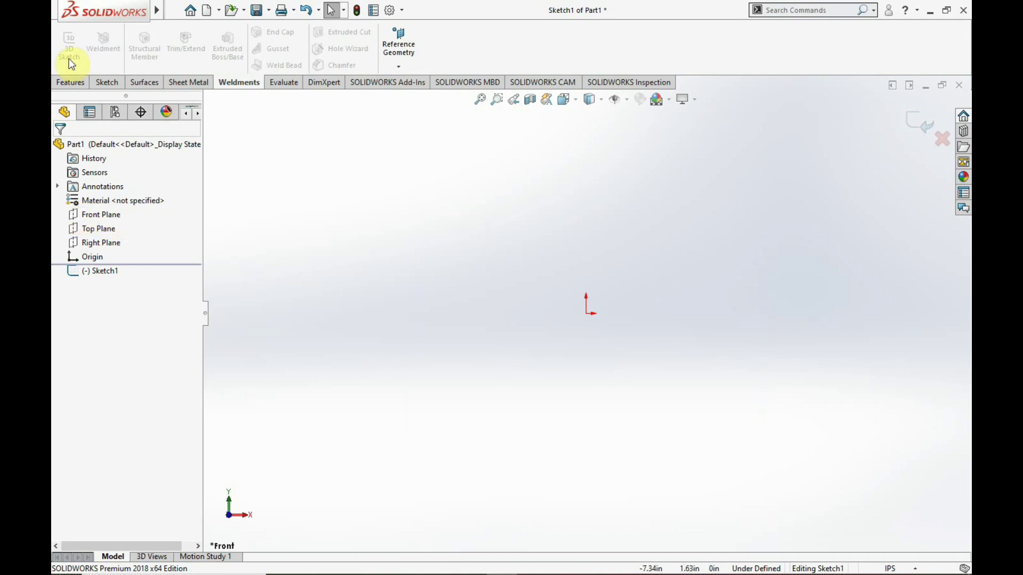
pyautogui.click(107, 82)
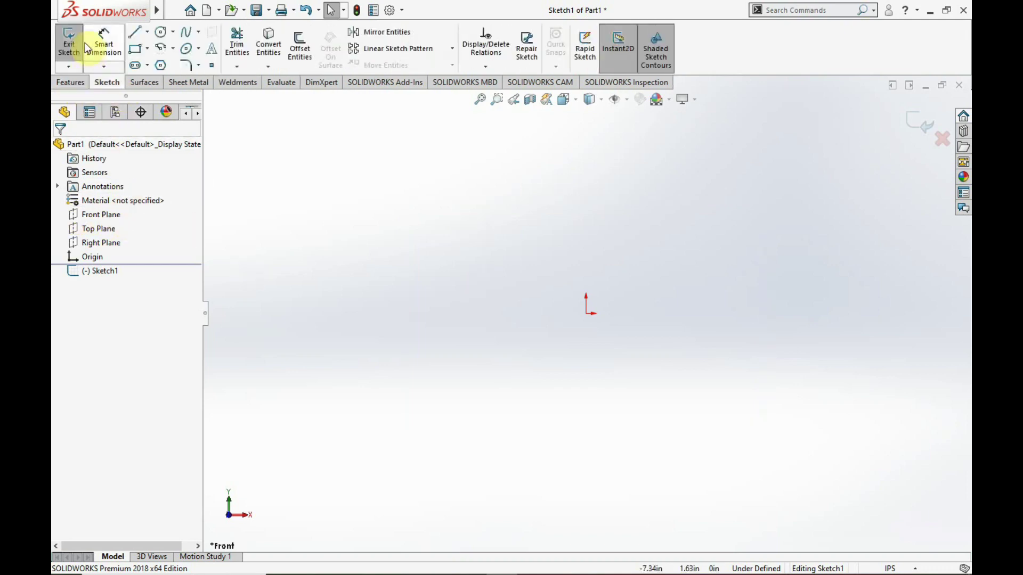
pyautogui.click(133, 33)
pyautogui.click(585, 313)
pyautogui.click(586, 183)
pyautogui.click(748, 183)
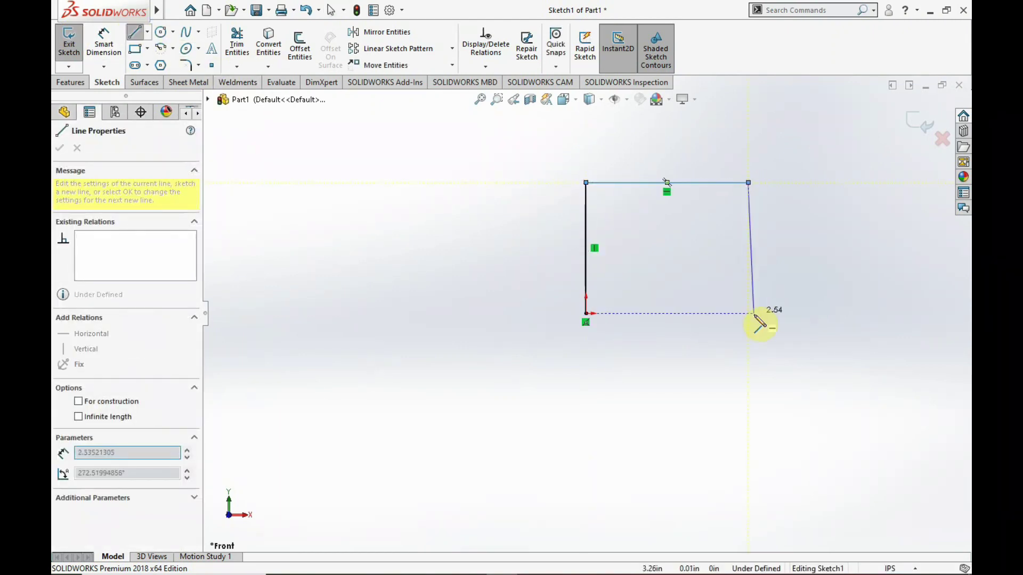
pyautogui.click(748, 313)
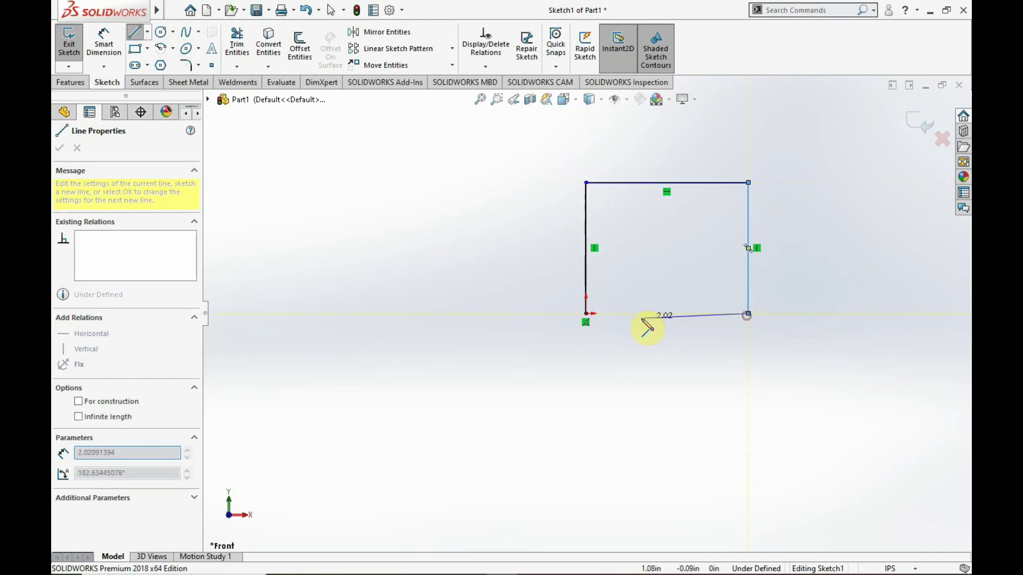
pyautogui.click(586, 314)
pyautogui.press('Escape')
pyautogui.press('Escape')
pyautogui.moveTo(748, 183); pyautogui.dragTo(699, 223)
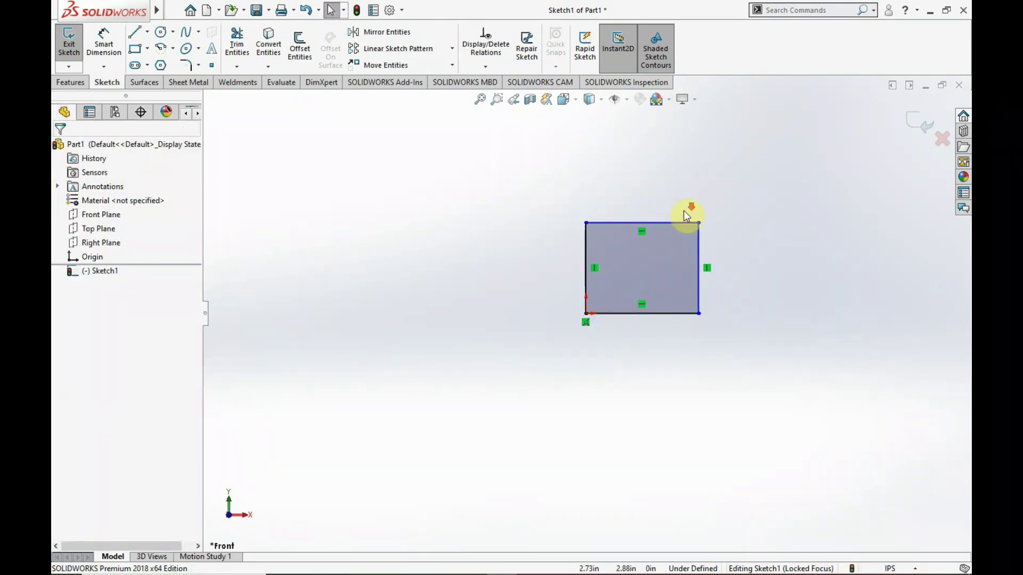
pyautogui.click(916, 122)
# Start a weldment Structural Member with the iso standard, c channel type and 80 x 8 size
pyautogui.moveTo(760, 345); pyautogui.dragTo(761, 251, button='middle')
pyautogui.scroll(-3, 653, 258)
pyautogui.moveTo(600, 262); pyautogui.dragTo(574, 258, button='middle')
pyautogui.click(306, 170)
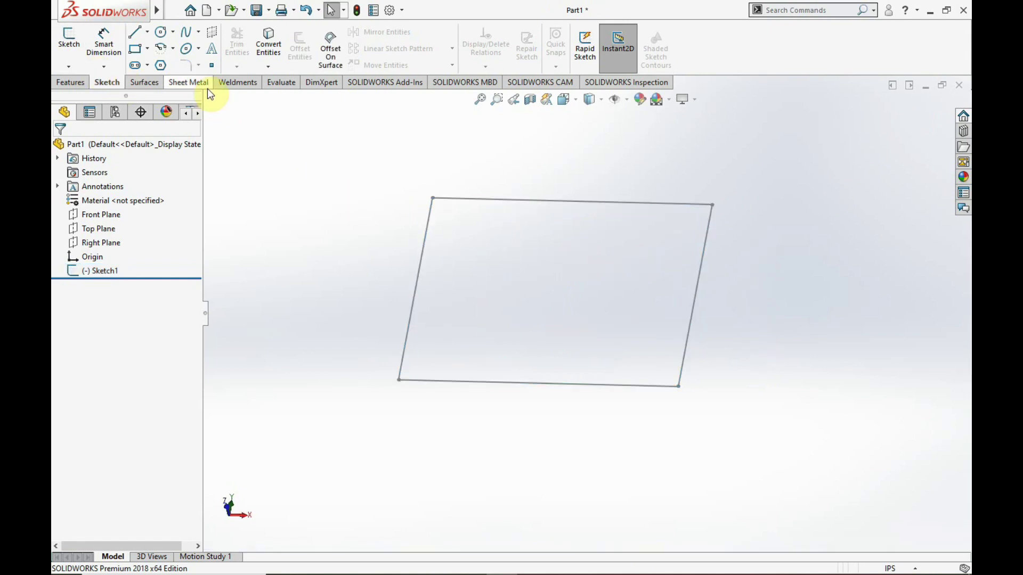
pyautogui.click(237, 82)
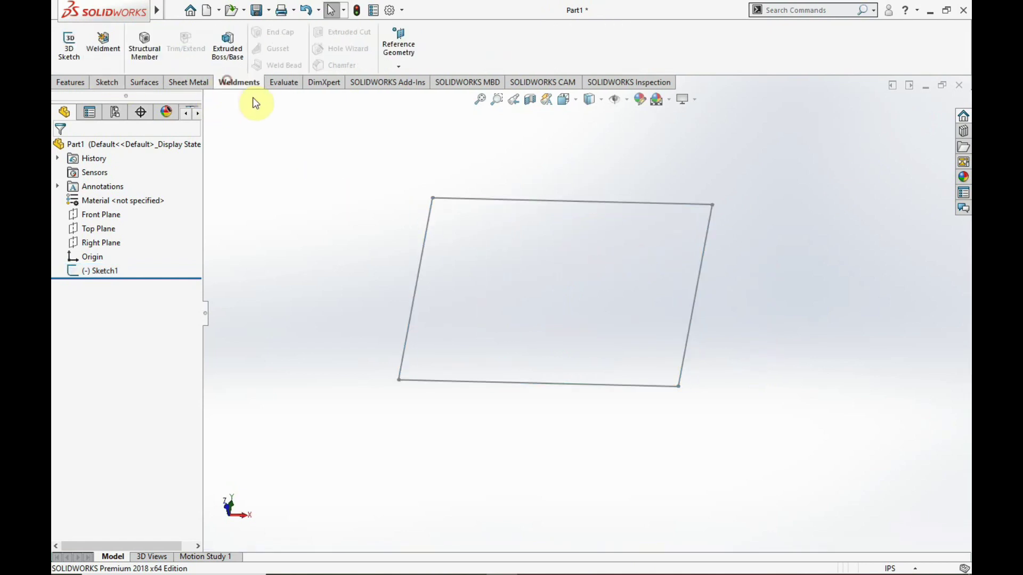
pyautogui.click(152, 63)
pyautogui.click(128, 237)
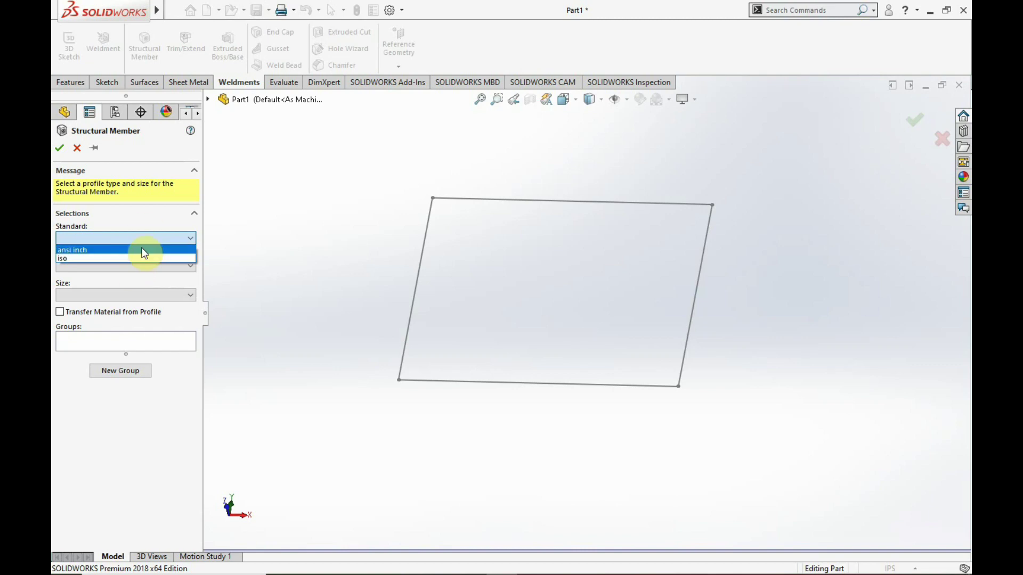
pyautogui.click(126, 259)
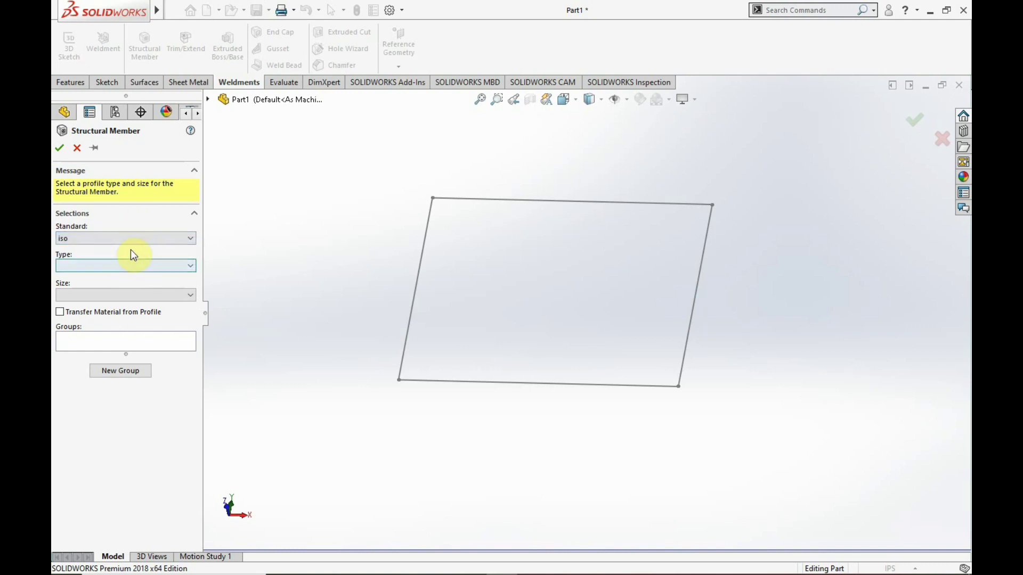
pyautogui.click(134, 266)
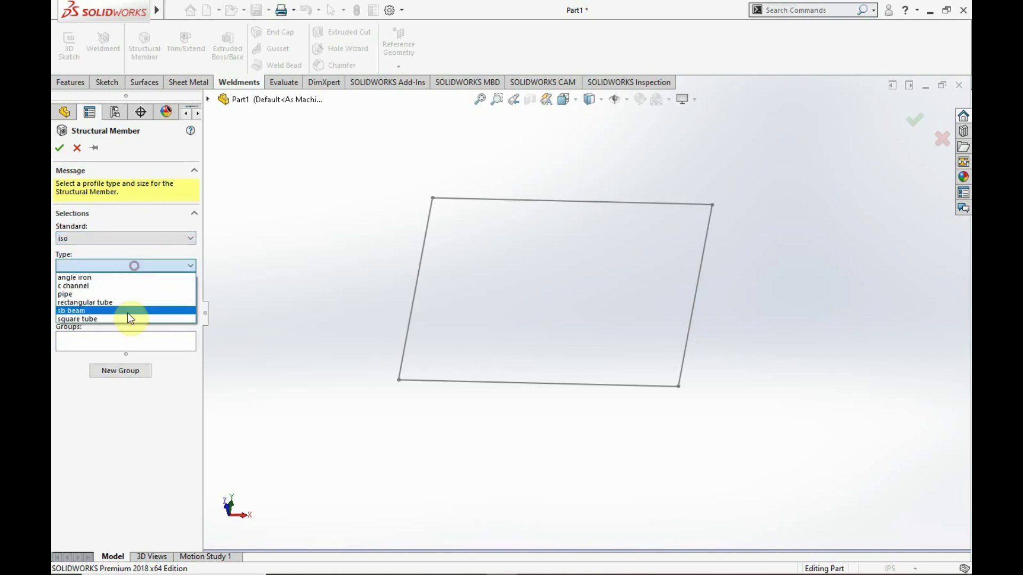
pyautogui.click(155, 287)
pyautogui.click(158, 297)
pyautogui.click(77, 304)
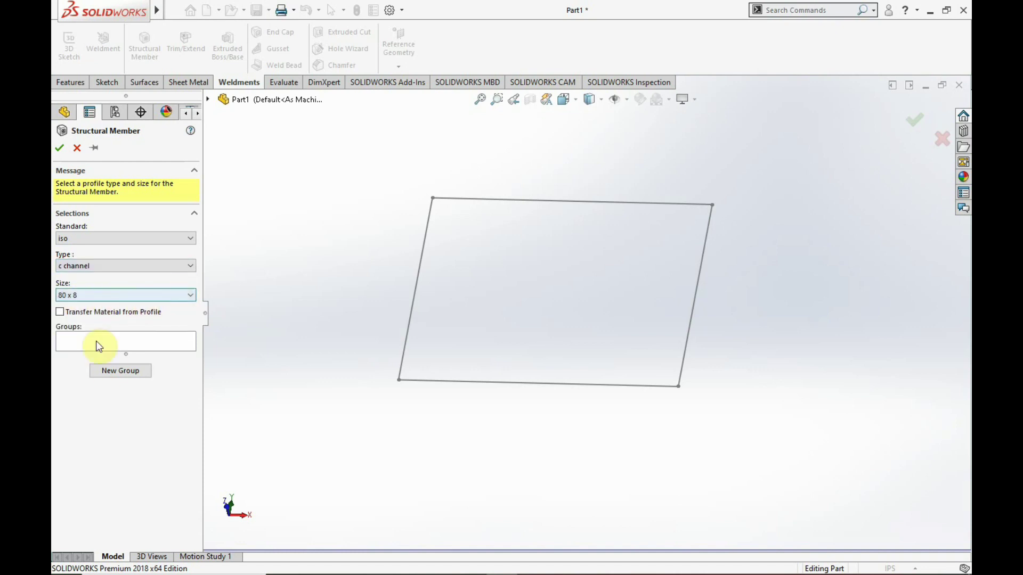
# Assign all four sides of the sketched rectangle as the channel's path segments and create the structural member
pyautogui.click(537, 205)
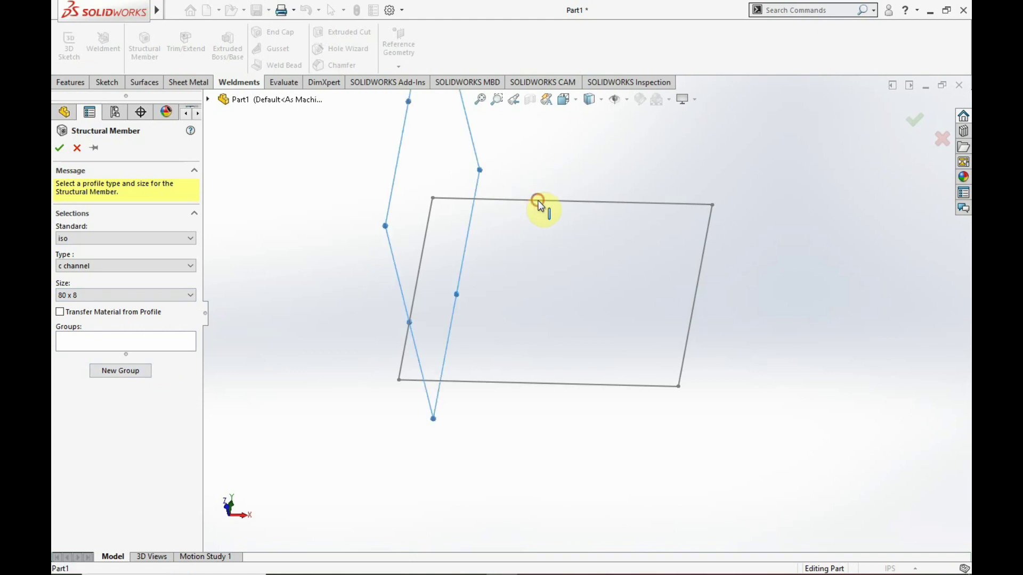
pyautogui.moveTo(571, 281); pyautogui.dragTo(590, 220, button='middle')
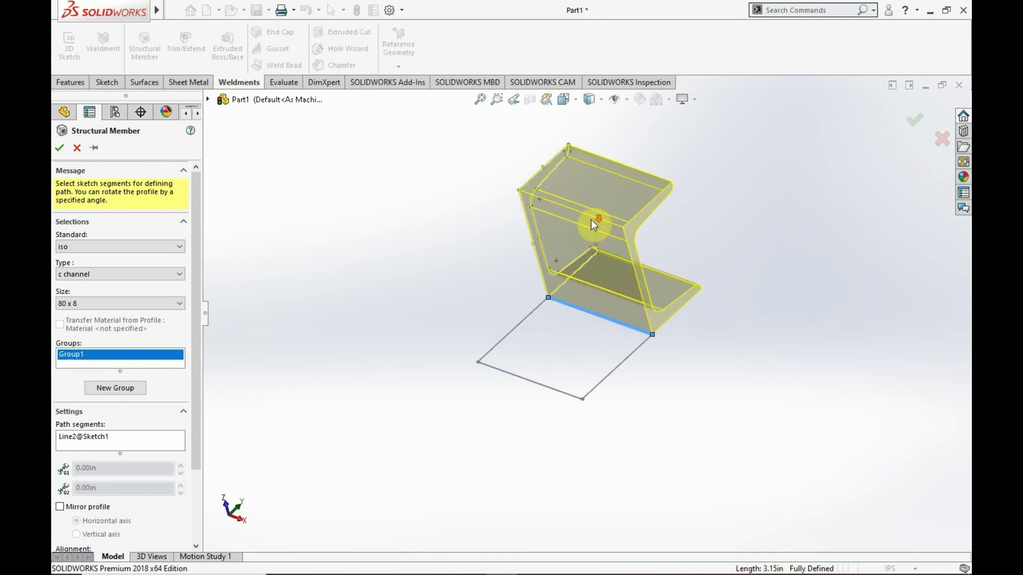
pyautogui.click(629, 358)
pyautogui.click(540, 386)
pyautogui.moveTo(505, 326); pyautogui.dragTo(598, 383, button='middle')
pyautogui.scroll(-5, 479, 326)
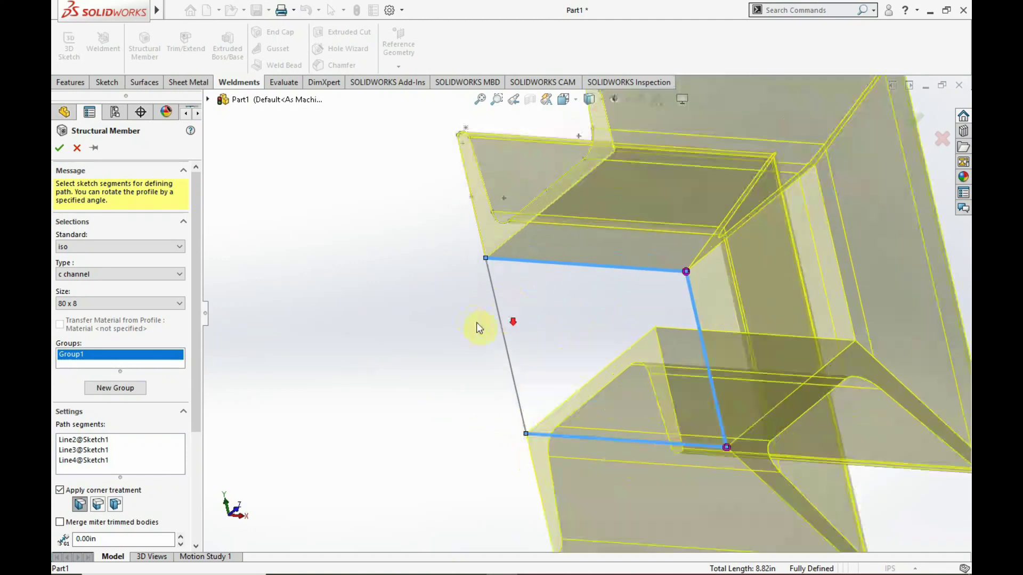
pyautogui.click(507, 336)
pyautogui.scroll(10, 511, 341)
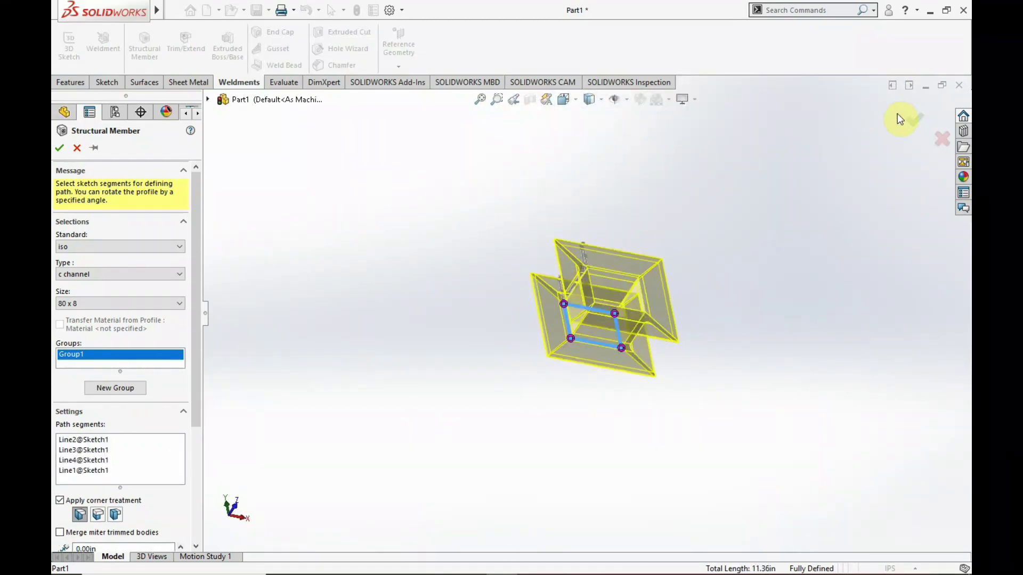
pyautogui.click(913, 118)
# Examine the C-channel frame from several angles, checking its mitred corners and outer edges
pyautogui.scroll(-2, 626, 351)
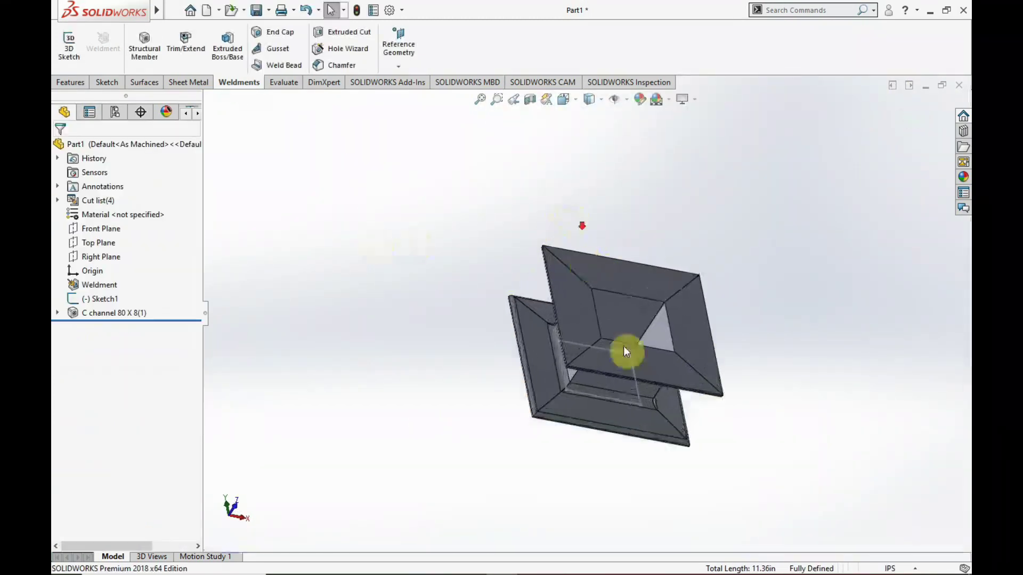
pyautogui.scroll(-2, 625, 351)
pyautogui.click(622, 334)
pyautogui.click(682, 294)
pyautogui.moveTo(666, 333)
pyautogui.mouseDown(button='middle')
pyautogui.moveTo(530, 330)
pyautogui.moveTo(516, 228)
pyautogui.moveTo(525, 389)
pyautogui.moveTo(616, 343)
pyautogui.moveTo(619, 306)
pyautogui.moveTo(582, 315)
pyautogui.mouseUp(button='middle')
pyautogui.scroll(2, 646, 289)
pyautogui.scroll(-3, 554, 307)
pyautogui.moveTo(520, 297)
pyautogui.mouseDown(button='middle')
pyautogui.moveTo(504, 397)
pyautogui.moveTo(513, 342)
pyautogui.mouseUp(button='middle')
pyautogui.click(396, 269)
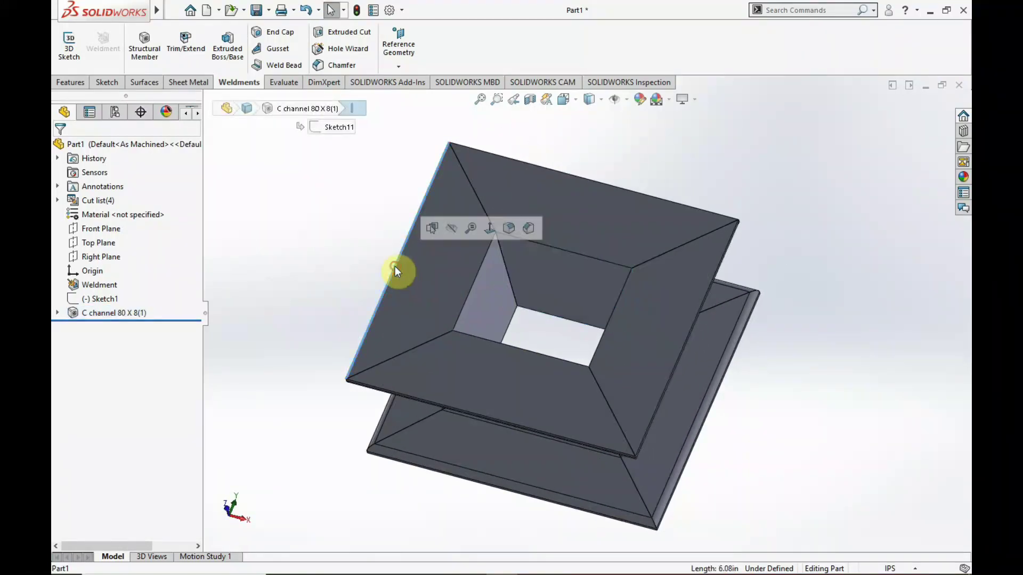
pyautogui.click(700, 160)
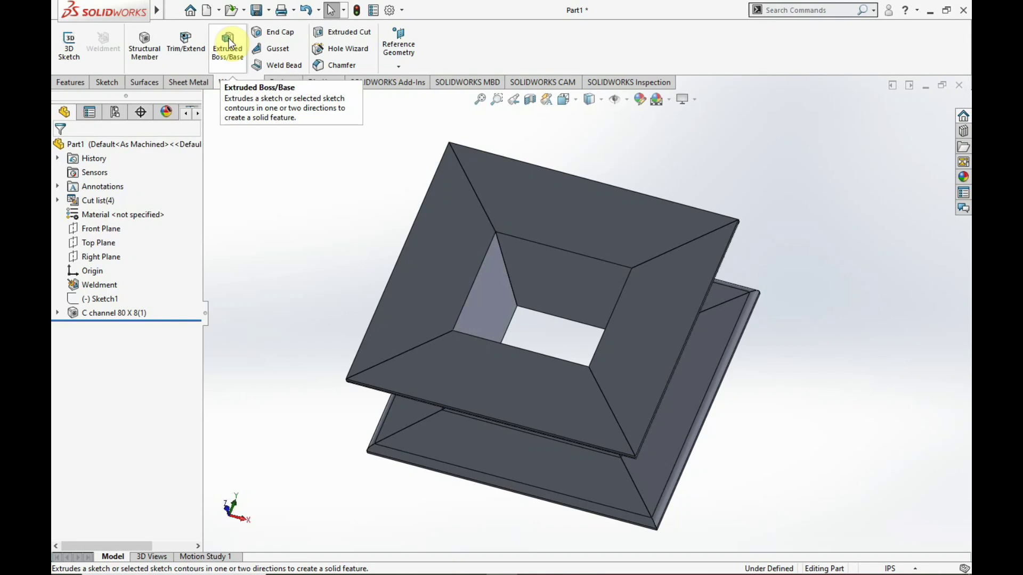
pyautogui.scroll(-3, 585, 373)
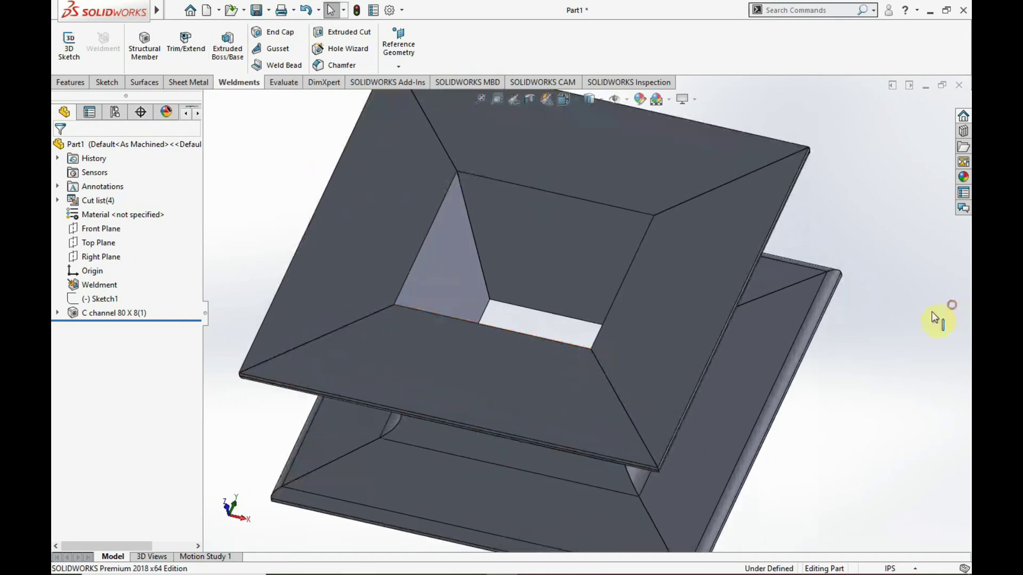
pyautogui.scroll(3, 583, 314)
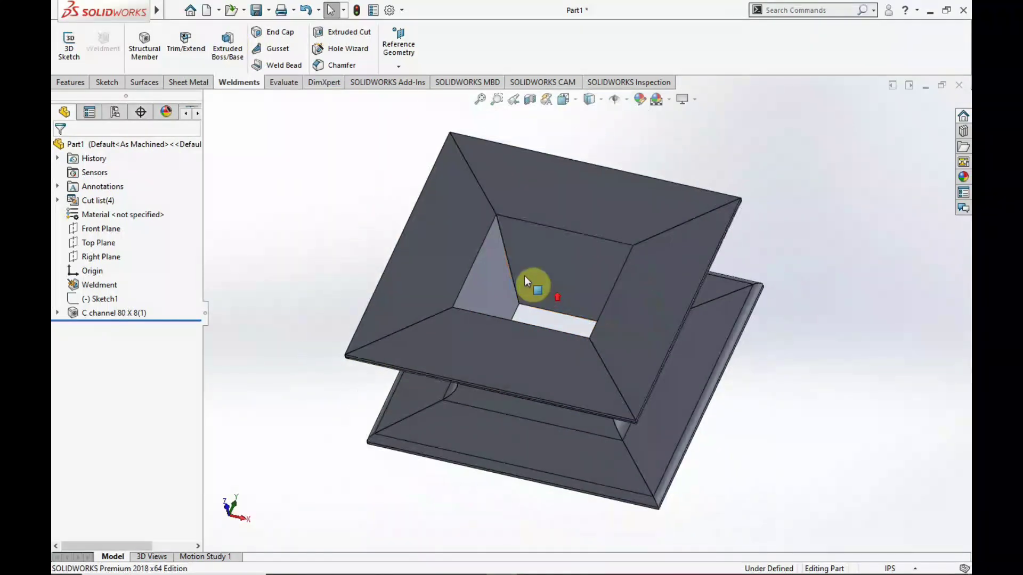
# Start a sketch on the front face of the frame's lower channel and orient the view normal to it
pyautogui.click(467, 350)
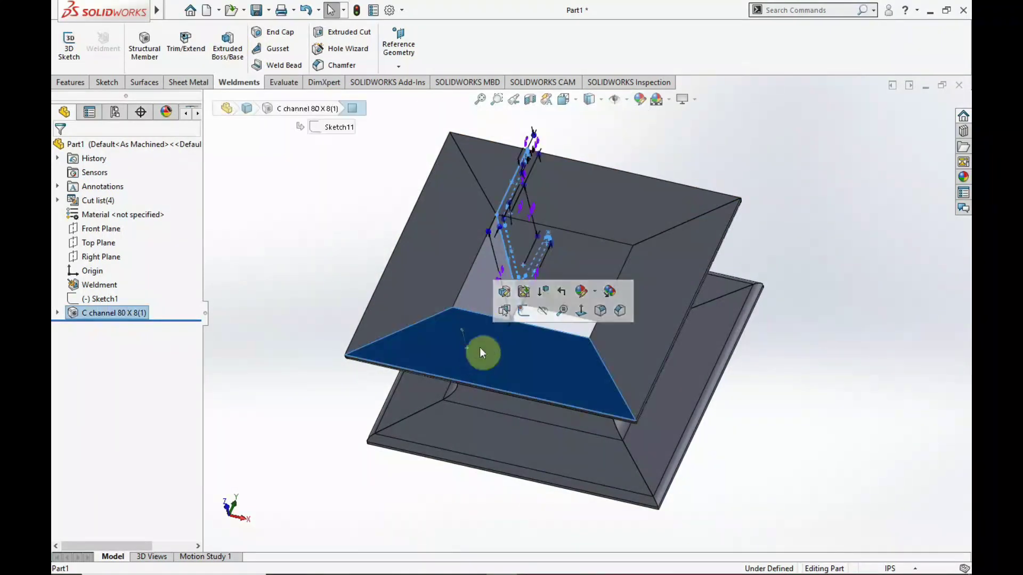
pyautogui.click(525, 311)
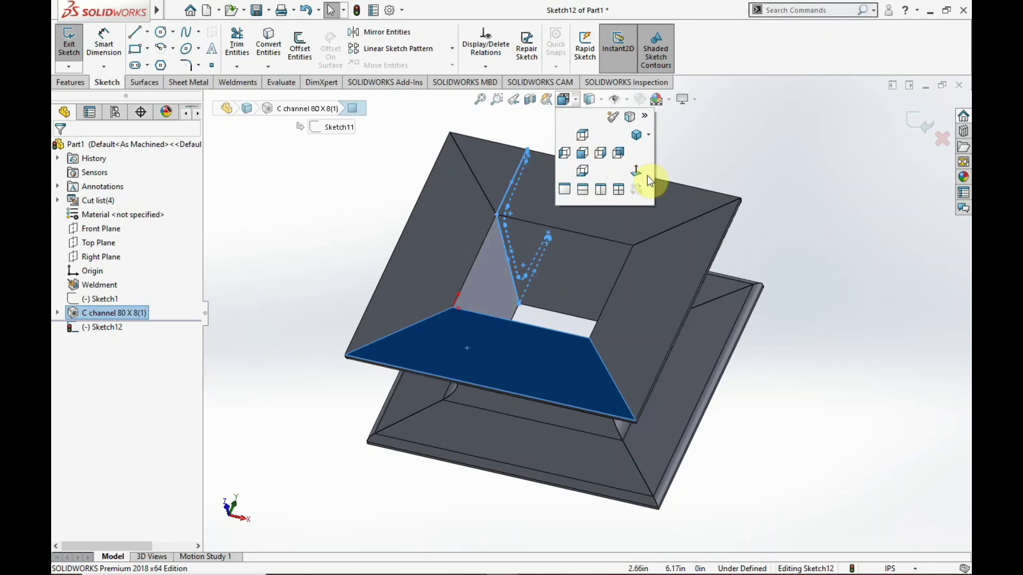
pyautogui.click(642, 175)
pyautogui.click(493, 309)
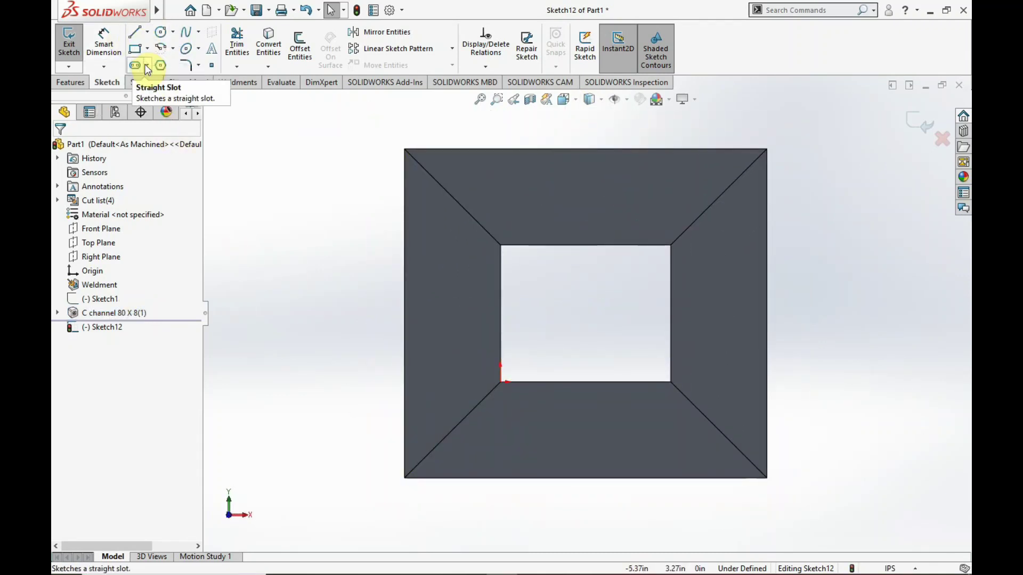
# Draw a center rectangle around the frame, starting from inside its central opening
pyautogui.click(148, 49)
pyautogui.click(169, 81)
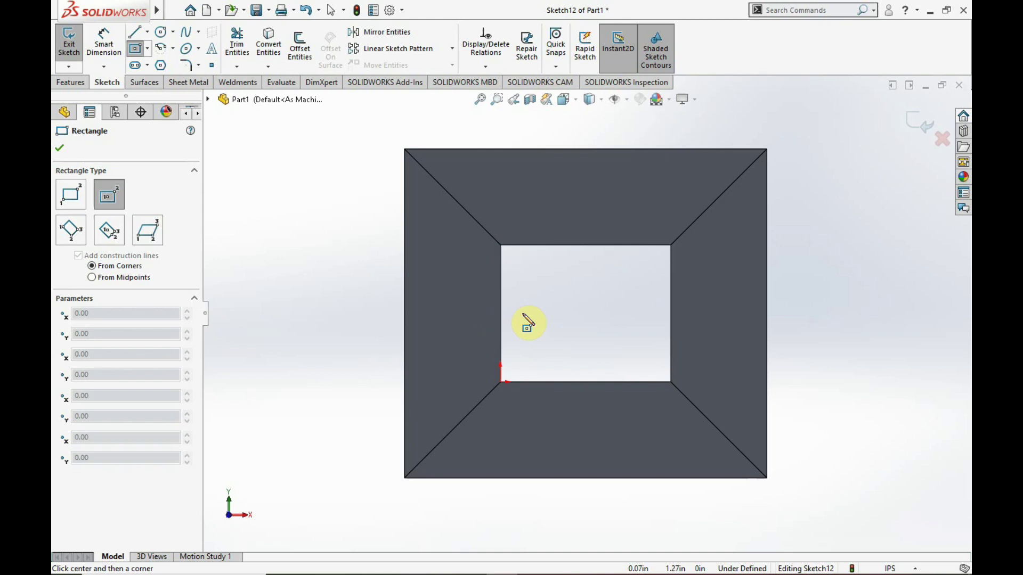
pyautogui.click(597, 313)
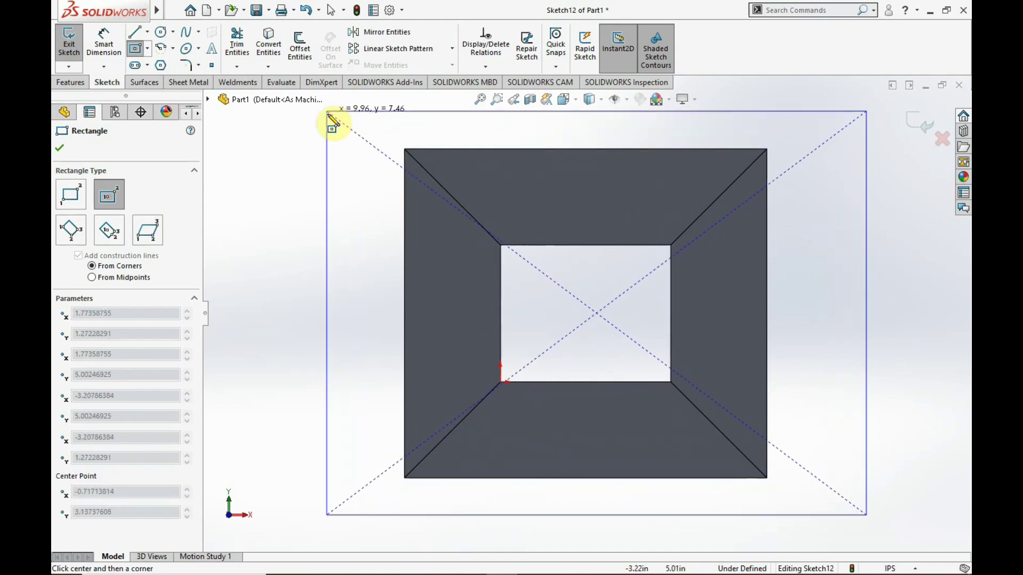
pyautogui.click(337, 98)
pyautogui.press('Escape')
pyautogui.scroll(3, 532, 235)
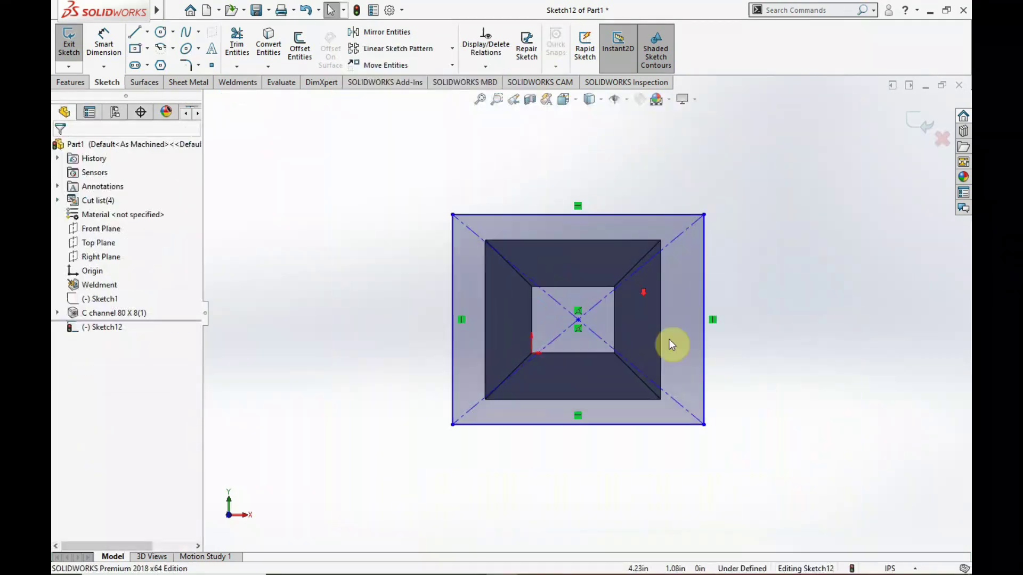
# Draw centerlines connecting the rectangle's center to the midpoints of the opening's upper and left edges
pyautogui.click(147, 31)
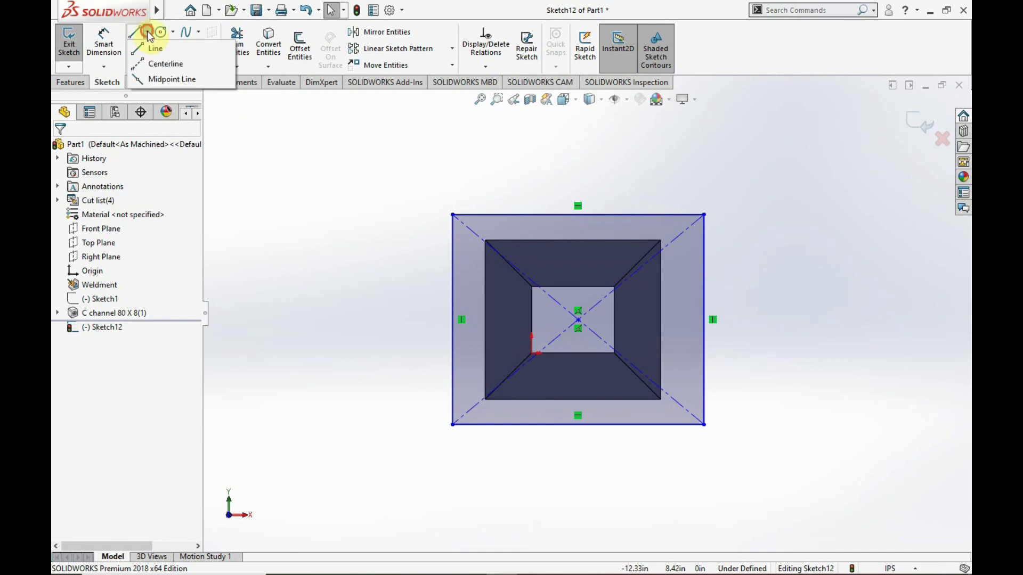
pyautogui.click(160, 62)
pyautogui.click(573, 287)
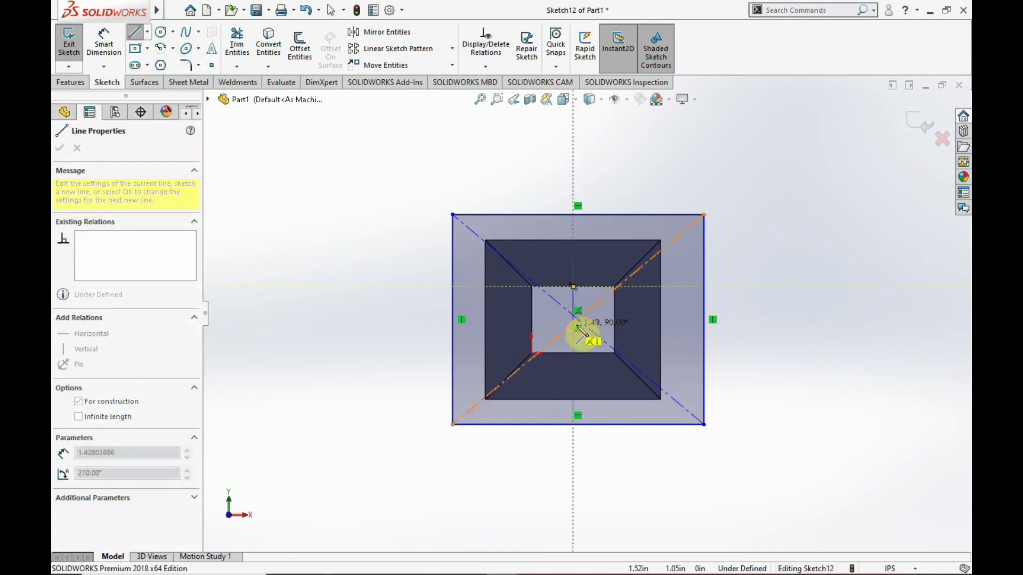
pyautogui.click(578, 320)
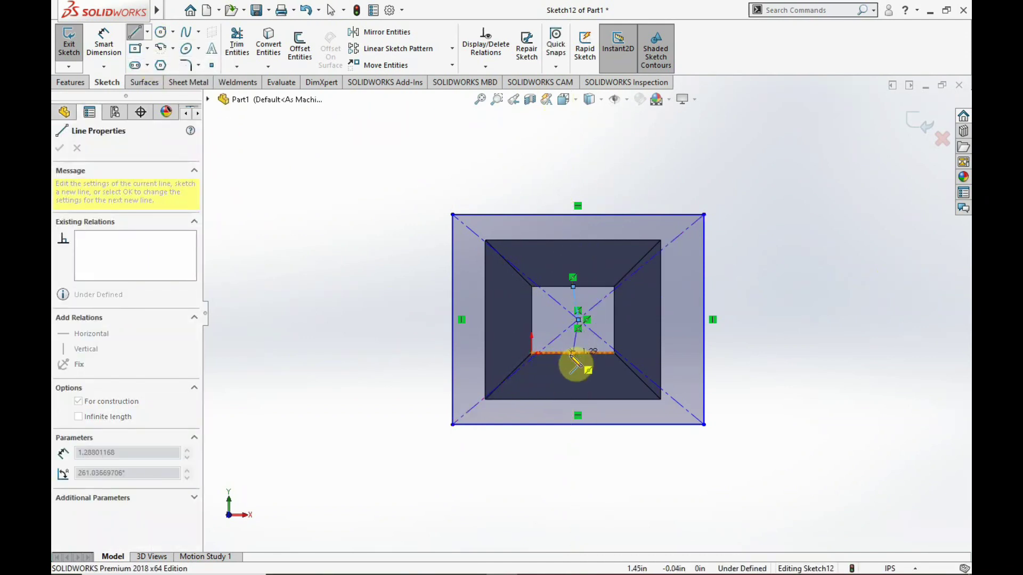
pyautogui.click(532, 319)
pyautogui.press('Escape')
# Make the upper centerline vertical and the left centerline horizontal to center the rectangle on the frame's opening
pyautogui.scroll(-5, 567, 302)
pyautogui.click(589, 302)
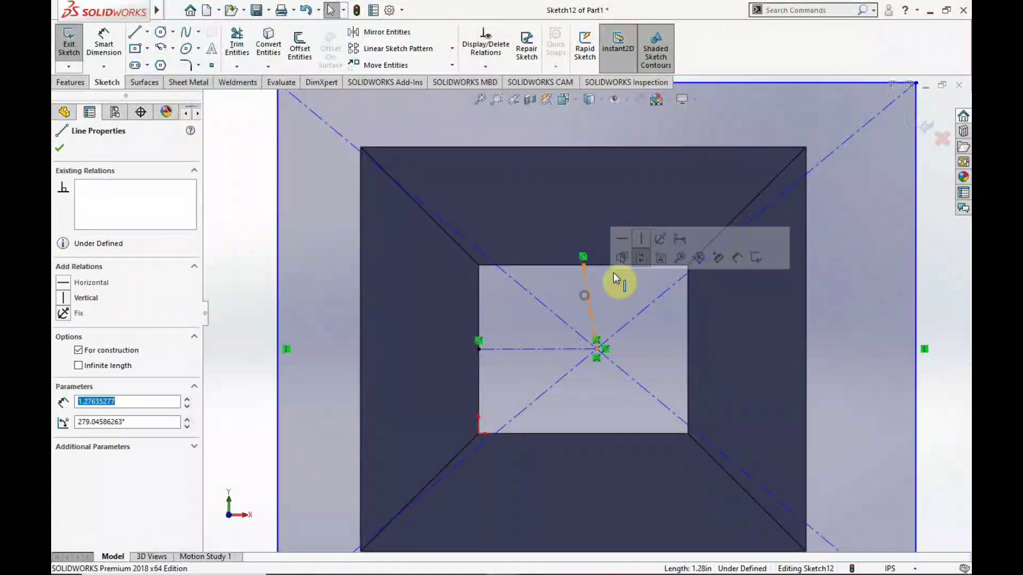
pyautogui.click(641, 246)
pyautogui.click(548, 350)
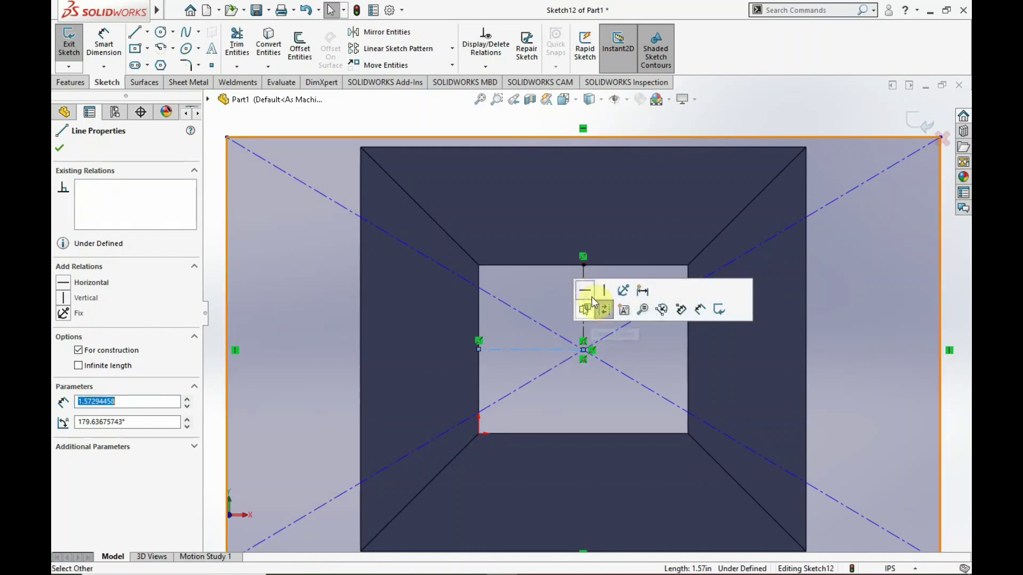
pyautogui.scroll(3, 634, 351)
pyautogui.press('Escape')
pyautogui.scroll(2, 659, 324)
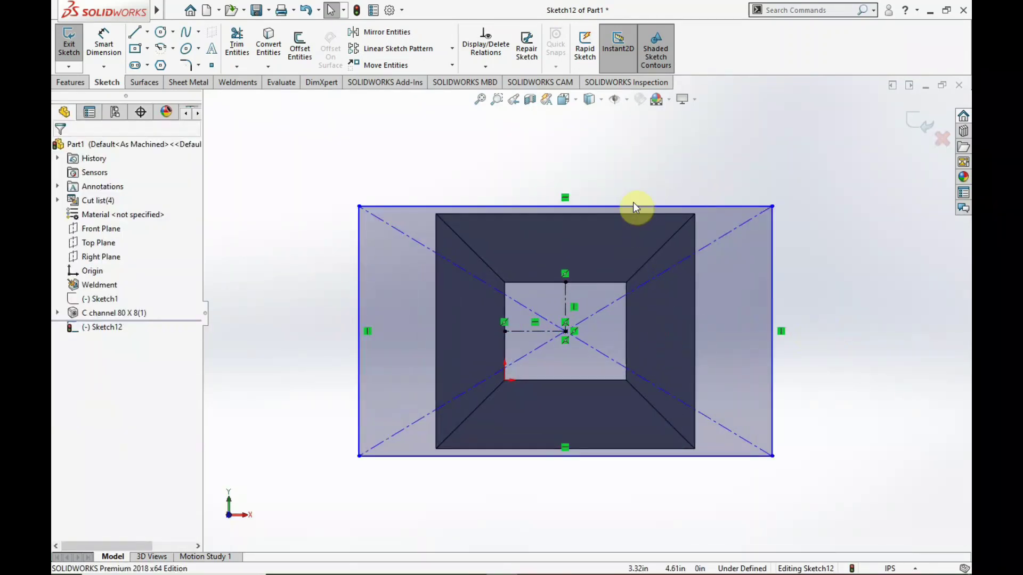
# Resize the rectangle by its upper and left edges so it extends beyond the frame on every side, and exit the sketch
pyautogui.moveTo(631, 205); pyautogui.dragTo(630, 145)
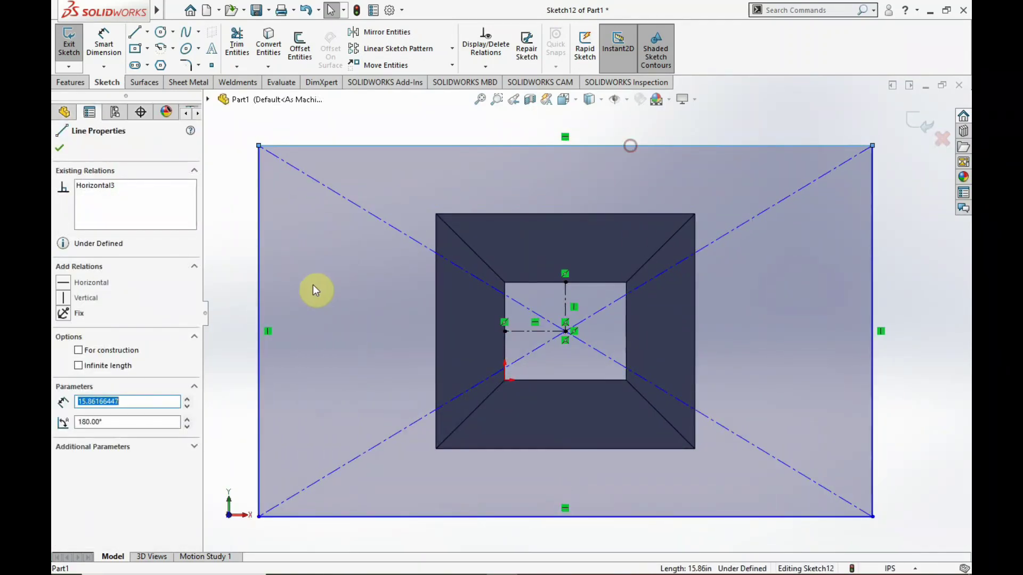
pyautogui.moveTo(256, 290); pyautogui.dragTo(347, 279)
pyautogui.click(257, 268)
pyautogui.click(82, 31)
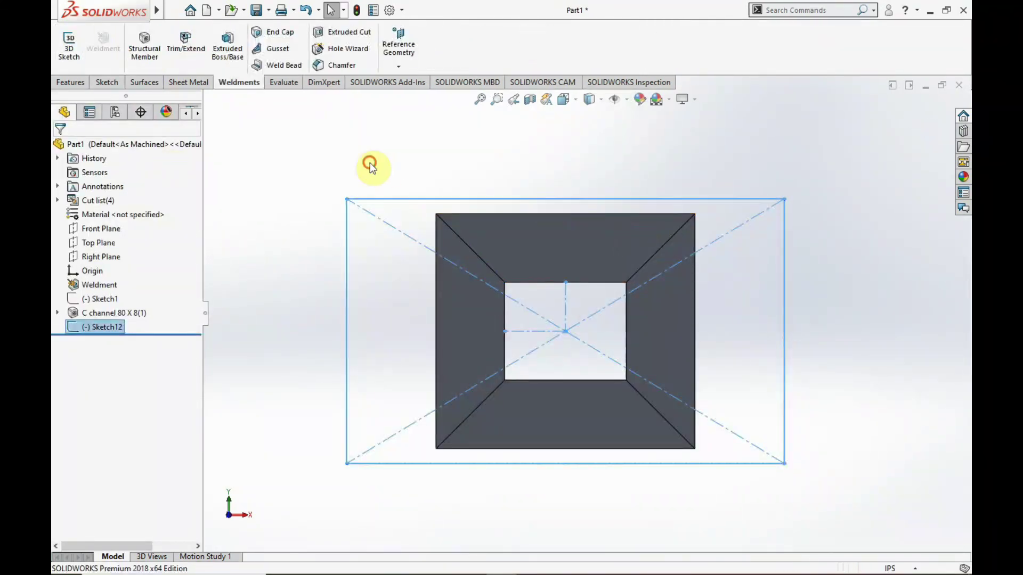
# Reopen the plate sketch and dimension the rectangle's upper edge to a width of 13 in
pyautogui.click(104, 328)
pyautogui.click(131, 290)
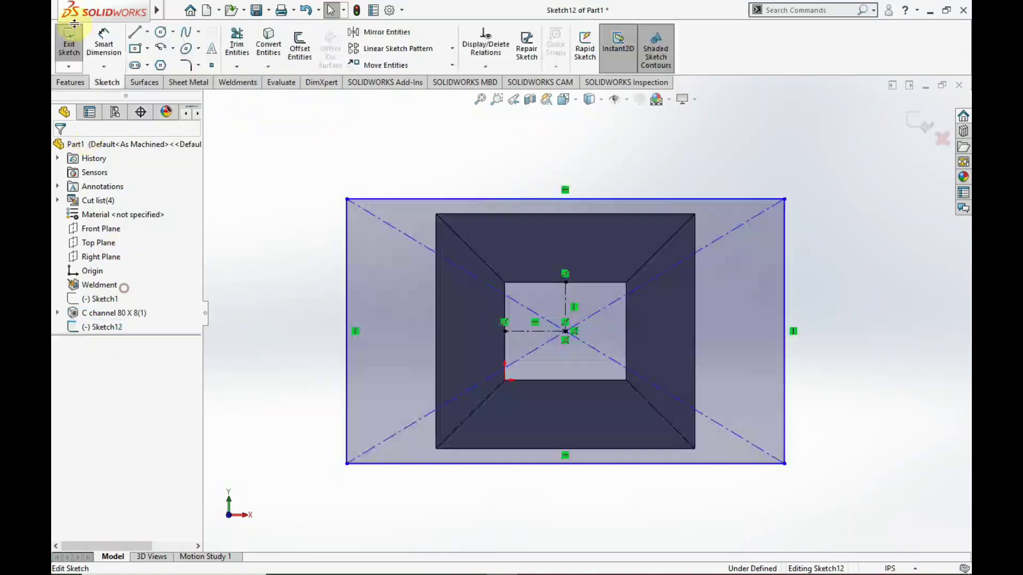
pyautogui.click(106, 45)
pyautogui.click(621, 199)
pyautogui.click(618, 165)
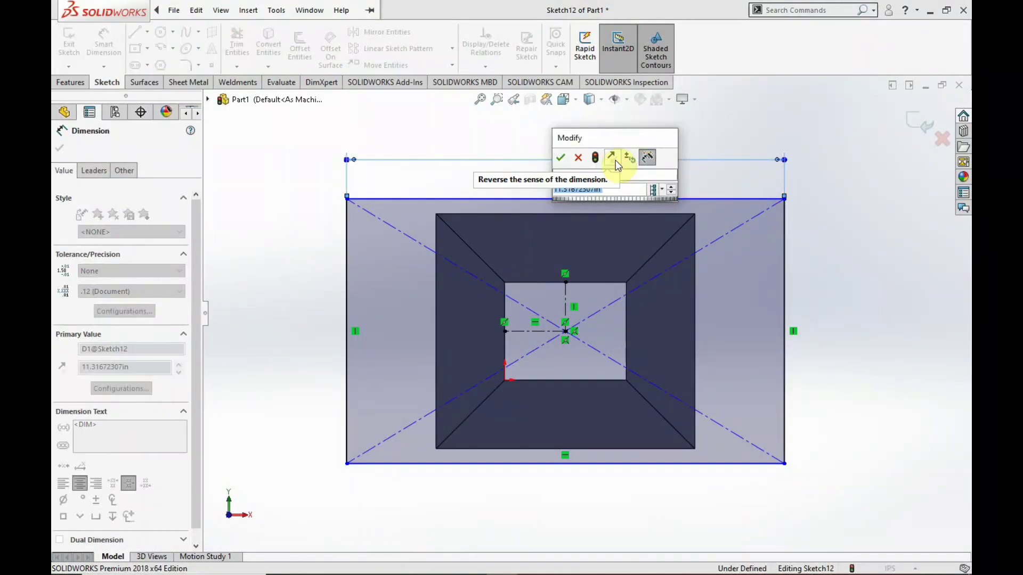
pyautogui.write('13')
pyautogui.press('Return')
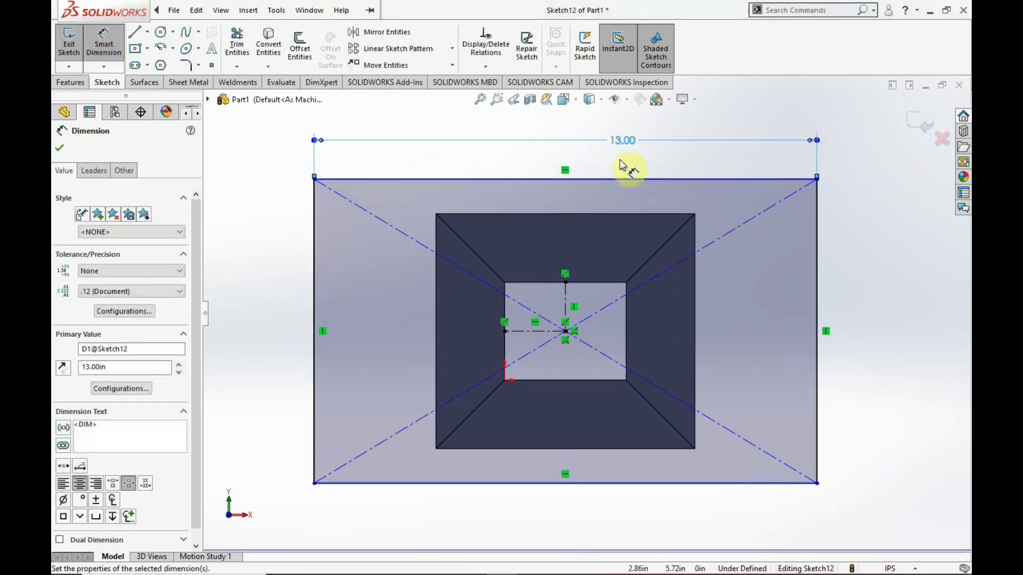
# Dimension the rectangle's right edge to a height of 13 in and exit the sketch
pyautogui.click(816, 258)
pyautogui.click(850, 261)
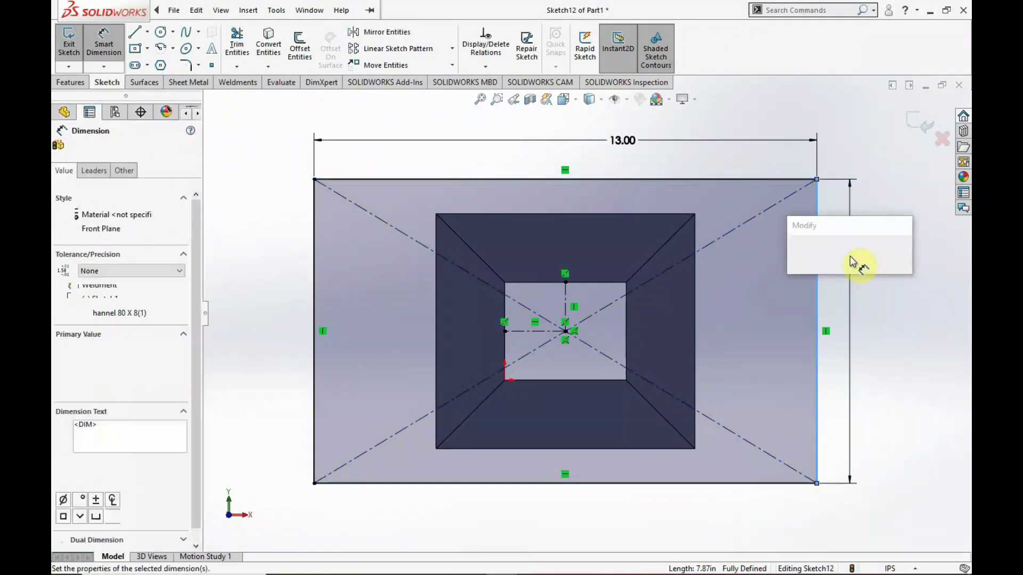
pyautogui.press('Return')
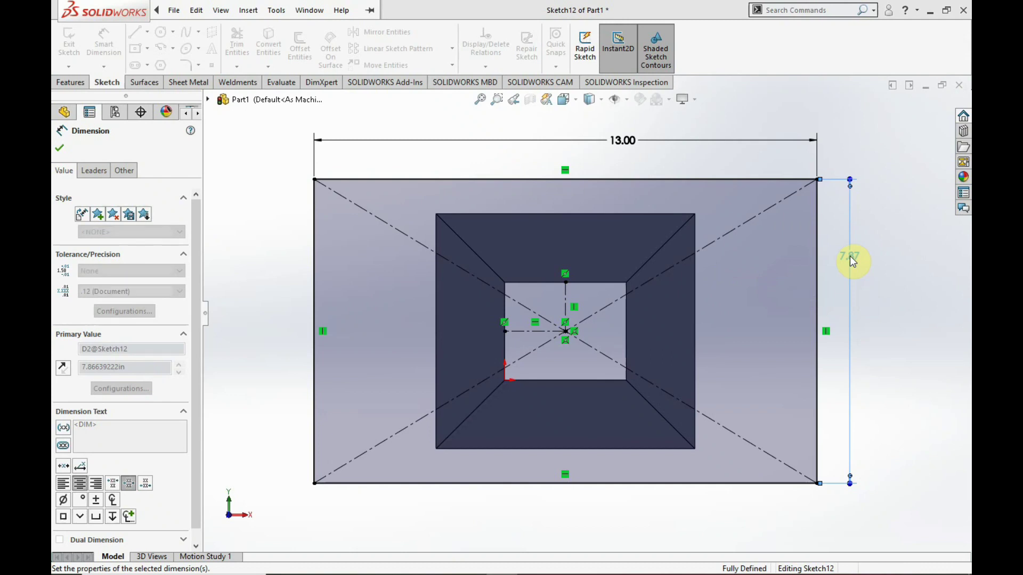
pyautogui.press('f')
pyautogui.moveTo(753, 319)
pyautogui.mouseDown(button='middle')
pyautogui.moveTo(663, 183)
pyautogui.moveTo(671, 253)
pyautogui.moveTo(576, 293)
pyautogui.moveTo(580, 283)
pyautogui.mouseUp(button='middle')
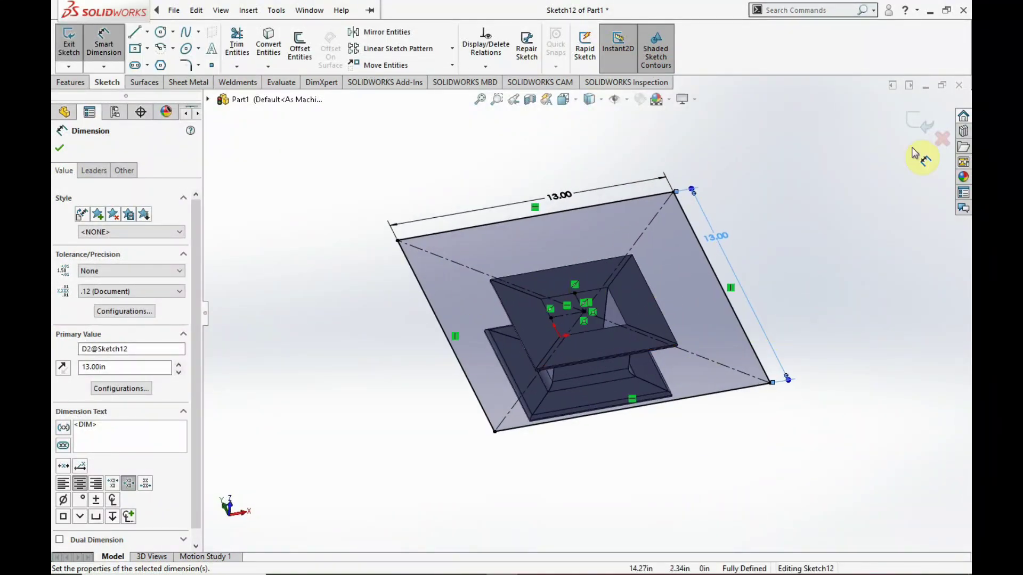
pyautogui.click(919, 121)
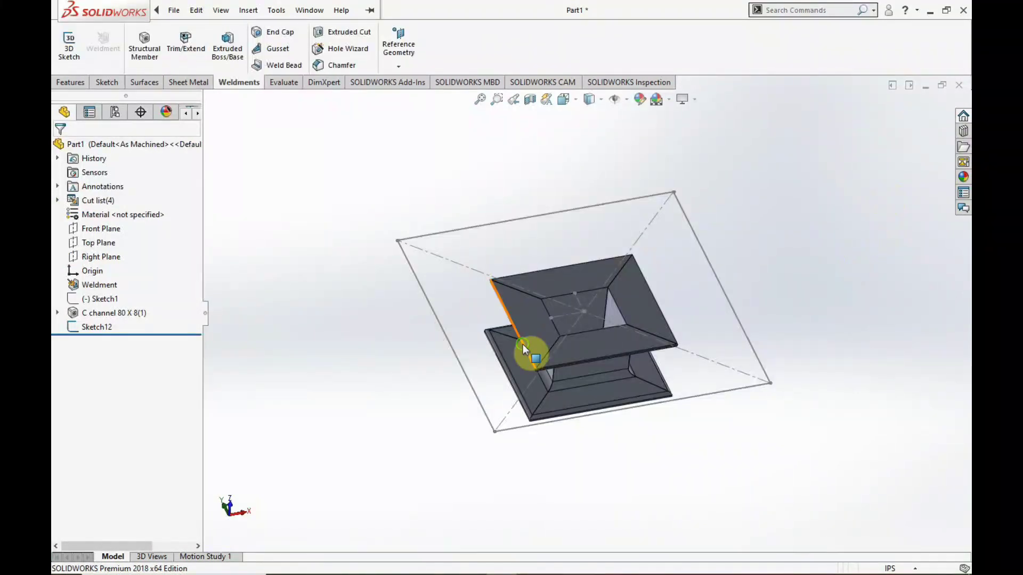
# Extrude the 13 in square sketch as a blind boss 0.10 in thick with Merge result enabled
pyautogui.click(95, 321)
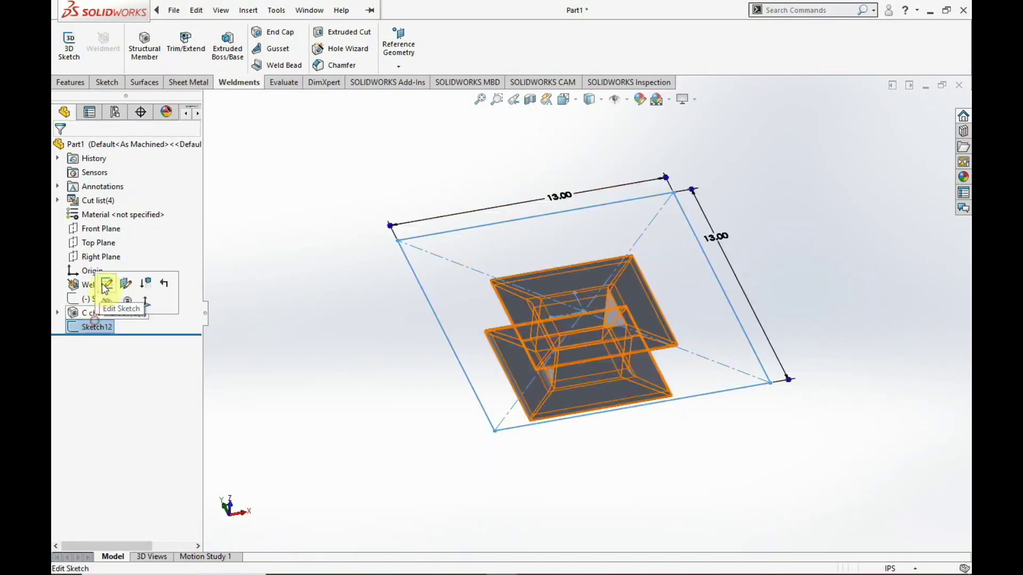
pyautogui.click(105, 285)
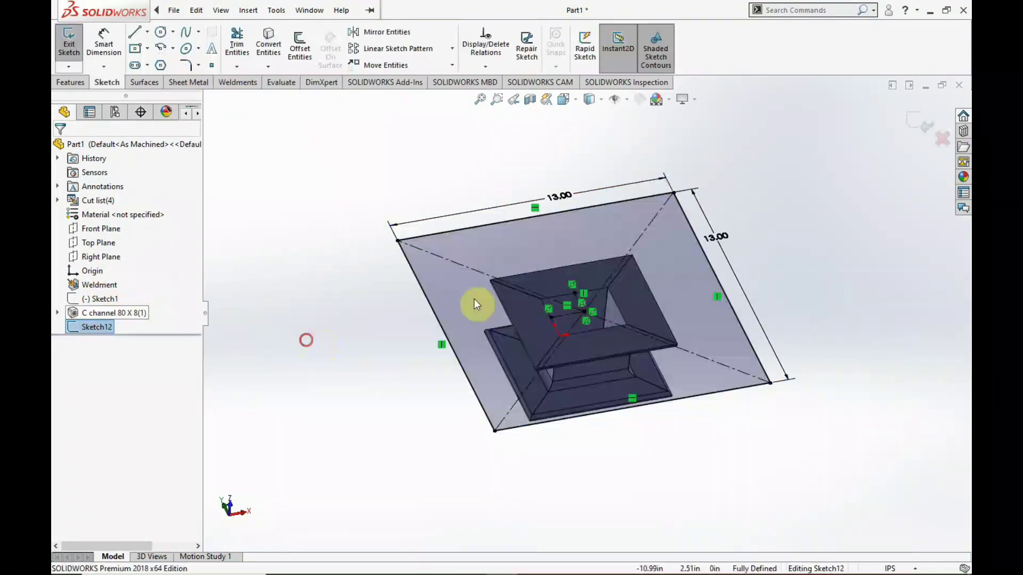
pyautogui.click(247, 86)
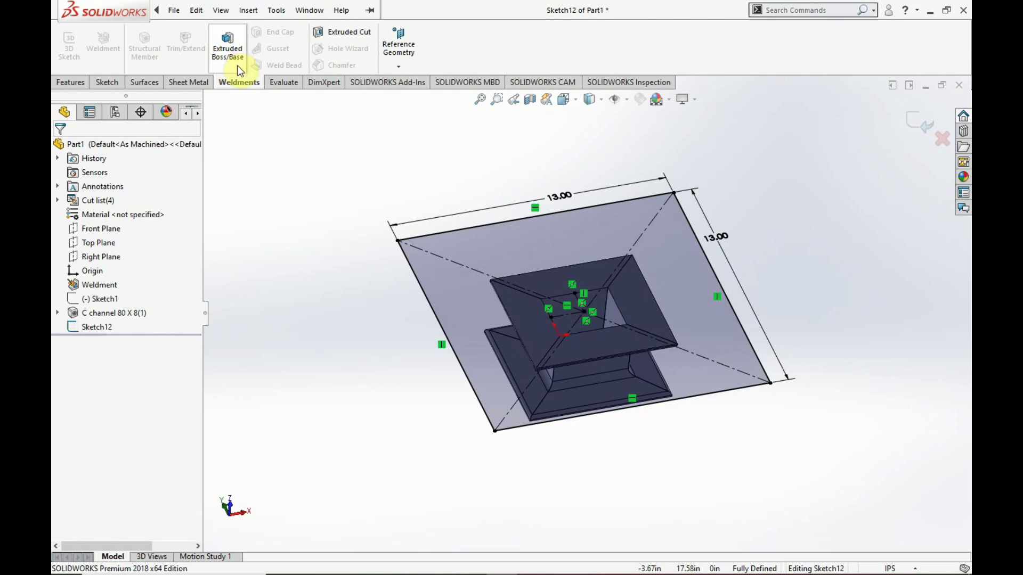
pyautogui.click(239, 71)
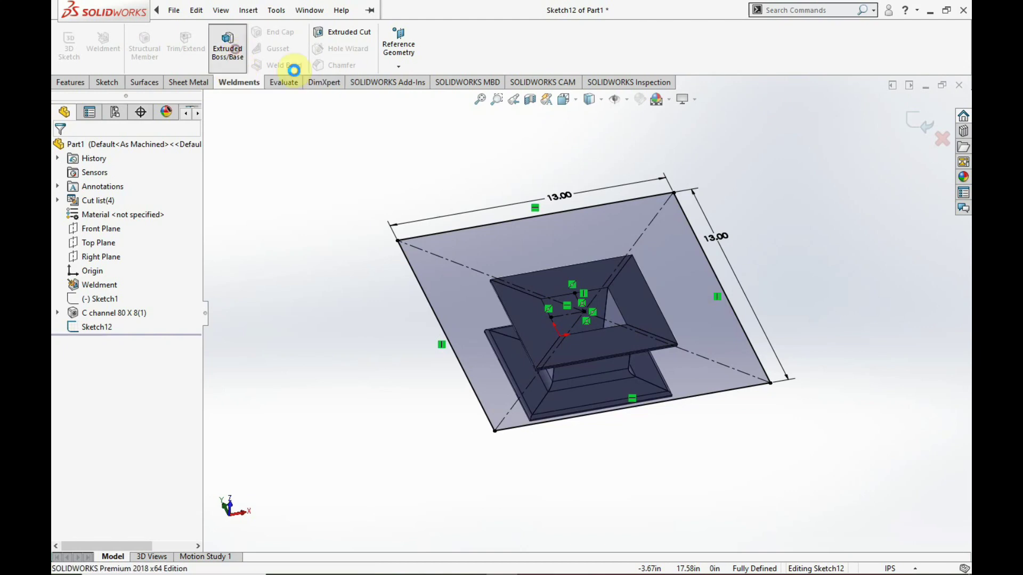
pyautogui.moveTo(692, 380)
pyautogui.mouseDown(button='middle')
pyautogui.moveTo(691, 286)
pyautogui.moveTo(691, 297)
pyautogui.mouseUp(button='middle')
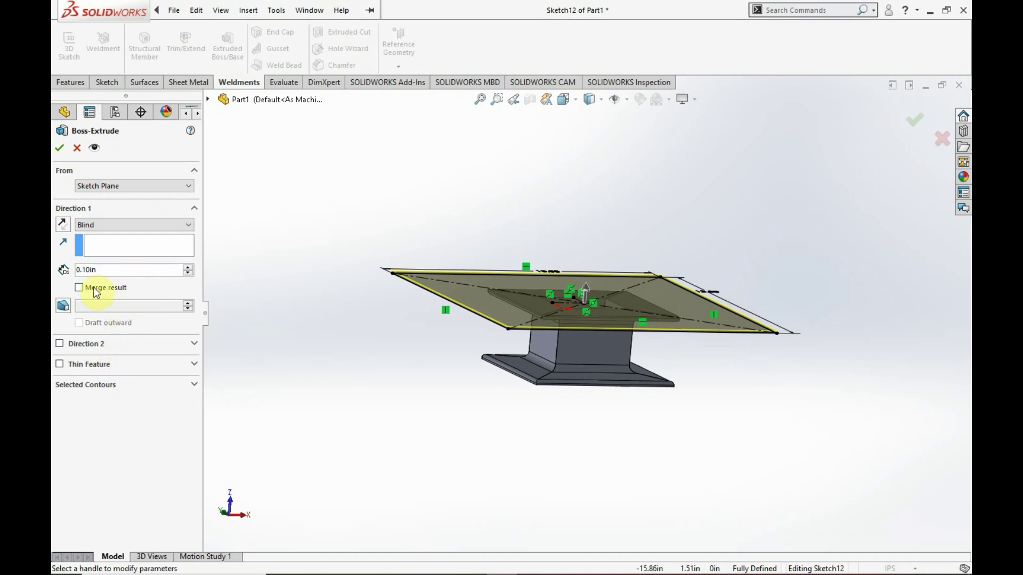
pyautogui.click(80, 288)
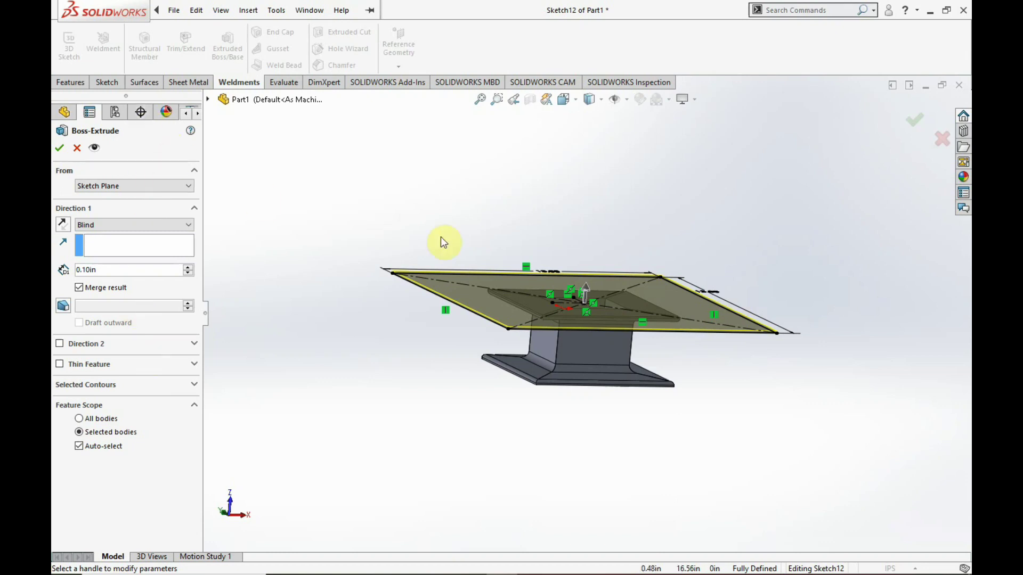
pyautogui.click(59, 149)
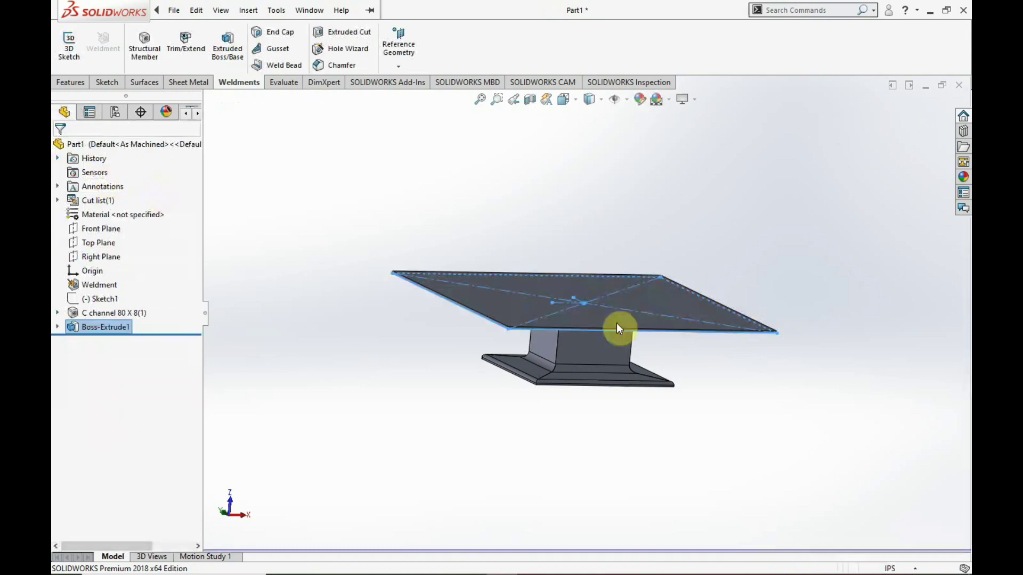
# Examine how the extruded plate sits on the C-channel frame from several angles and up close
pyautogui.click(555, 182)
pyautogui.moveTo(554, 183); pyautogui.dragTo(598, 265, button='middle')
pyautogui.scroll(-8, 597, 264)
pyautogui.moveTo(494, 236); pyautogui.dragTo(488, 258, button='middle')
pyautogui.scroll(10, 559, 354)
pyautogui.moveTo(653, 346); pyautogui.dragTo(617, 321, button='middle')
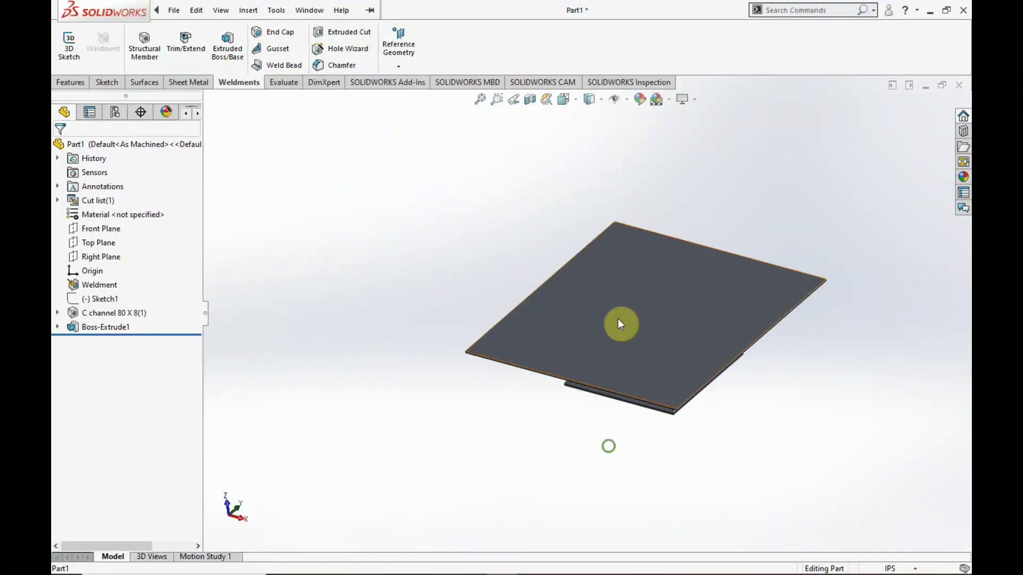
pyautogui.click(651, 247)
pyautogui.click(692, 520)
pyautogui.moveTo(691, 520); pyautogui.dragTo(440, 431, button='middle')
# Edit the plate's extrusion to disable Merge result, keeping the plate a separate body from the frame
pyautogui.click(563, 267)
pyautogui.click(641, 236)
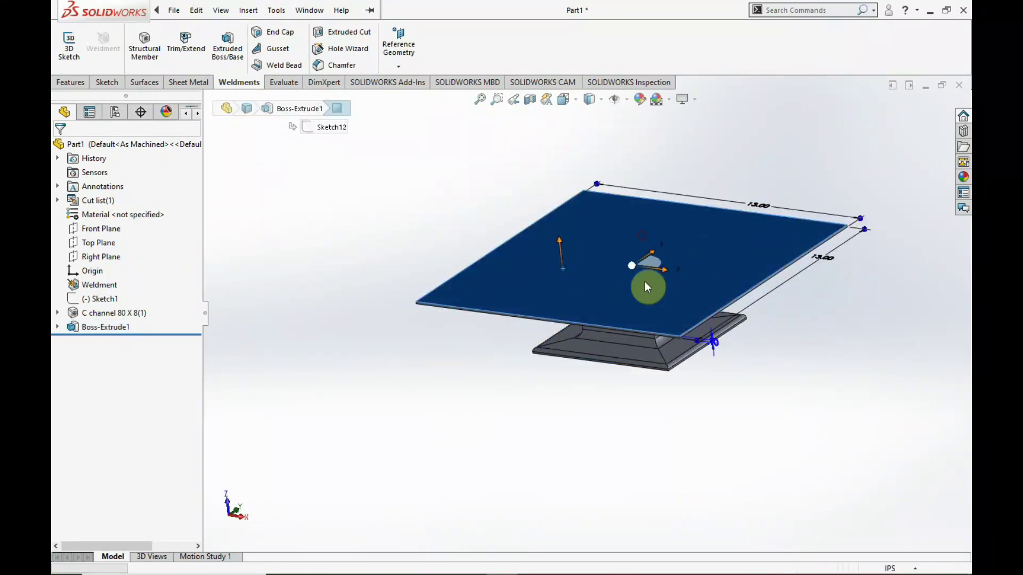
pyautogui.click(676, 414)
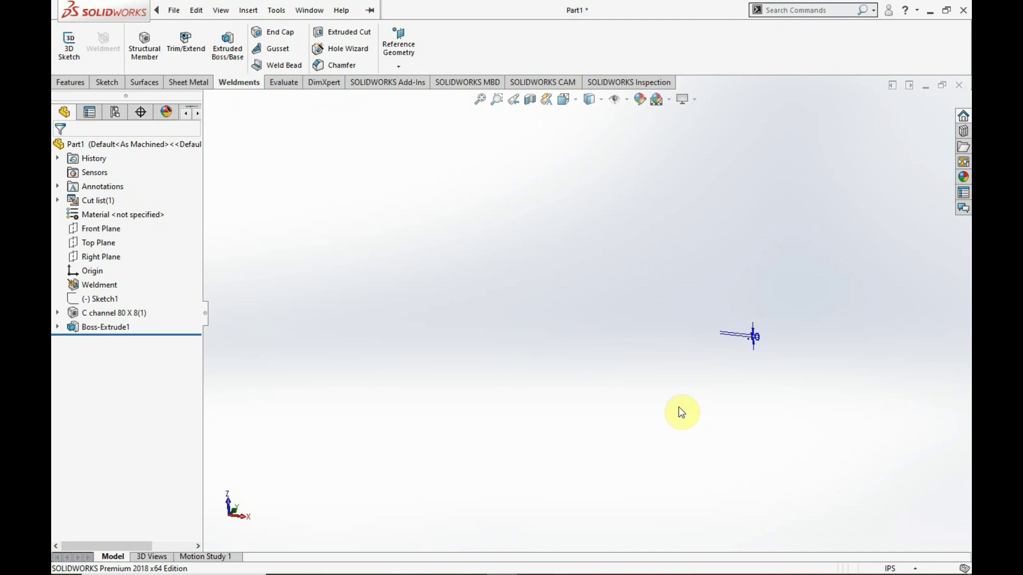
pyautogui.click(614, 266)
pyautogui.click(651, 206)
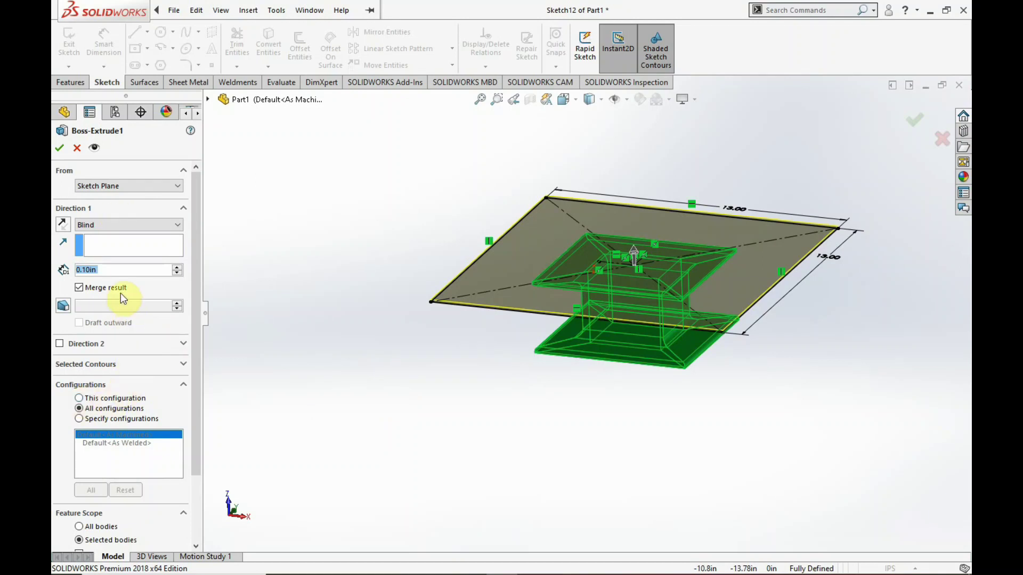
pyautogui.click(99, 288)
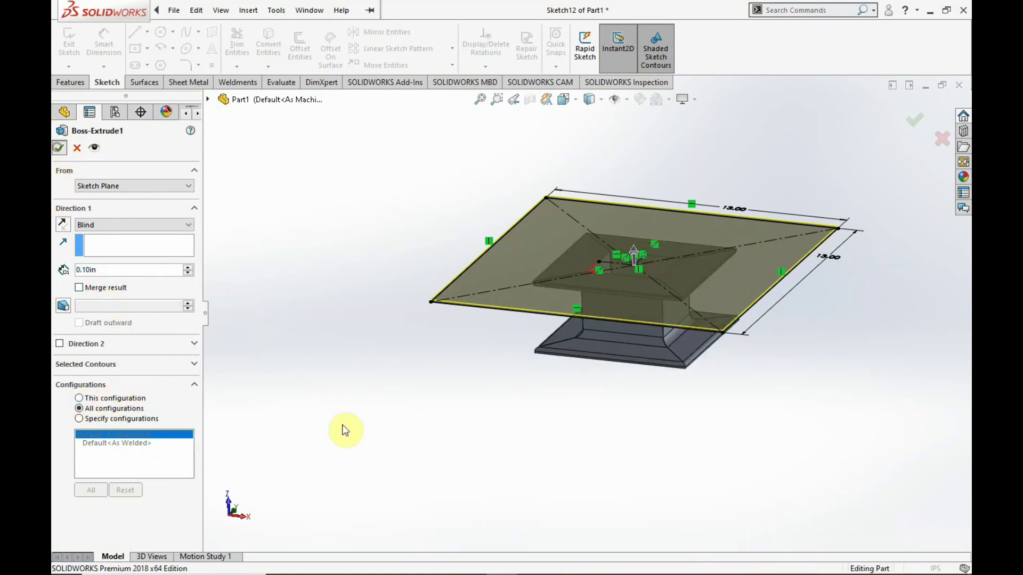
pyautogui.press('Return')
# Inspect the unmerged plate and the frame members from different sides, checking the plate as its own body
pyautogui.moveTo(466, 160)
pyautogui.mouseDown(button='middle')
pyautogui.moveTo(575, 296)
pyautogui.moveTo(631, 244)
pyautogui.moveTo(552, 258)
pyautogui.moveTo(568, 272)
pyautogui.moveTo(529, 326)
pyautogui.moveTo(634, 270)
pyautogui.mouseUp(button='middle')
pyautogui.click(525, 267)
pyautogui.click(383, 229)
pyautogui.click(593, 230)
pyautogui.click(648, 194)
pyautogui.click(410, 269)
pyautogui.scroll(-1, 680, 277)
pyautogui.moveTo(681, 278); pyautogui.dragTo(583, 288, button='middle')
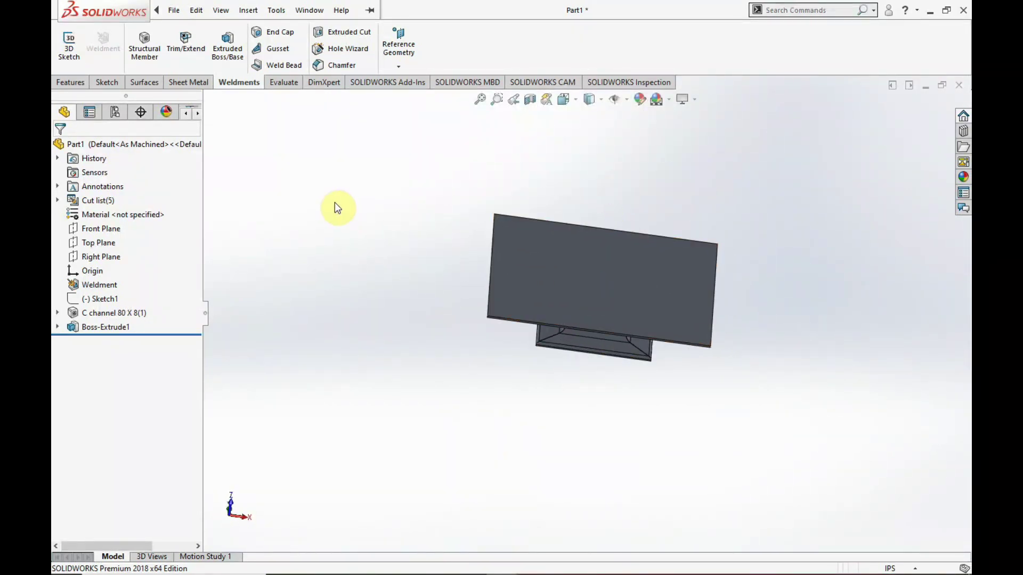
pyautogui.scroll(-2, 672, 303)
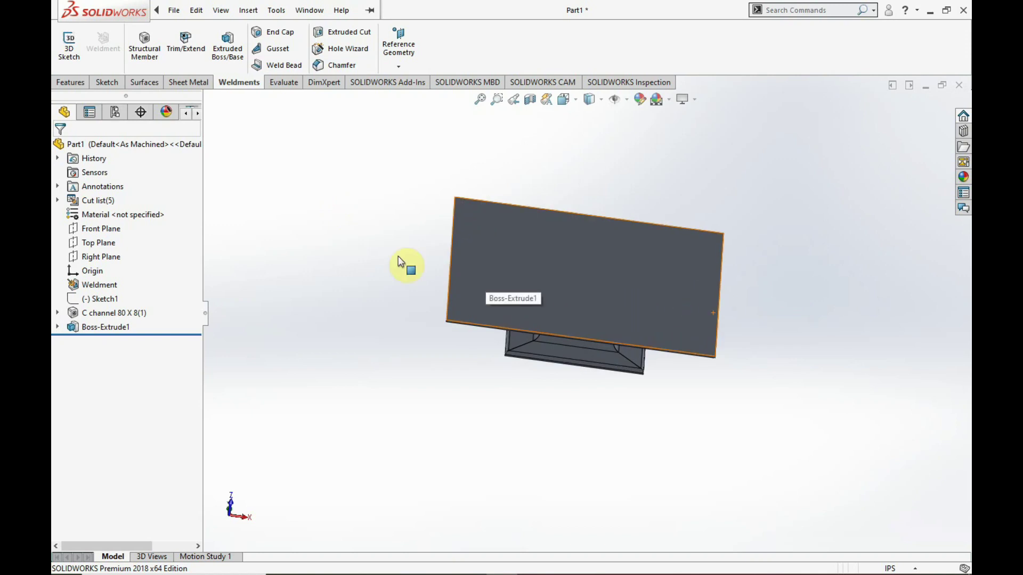